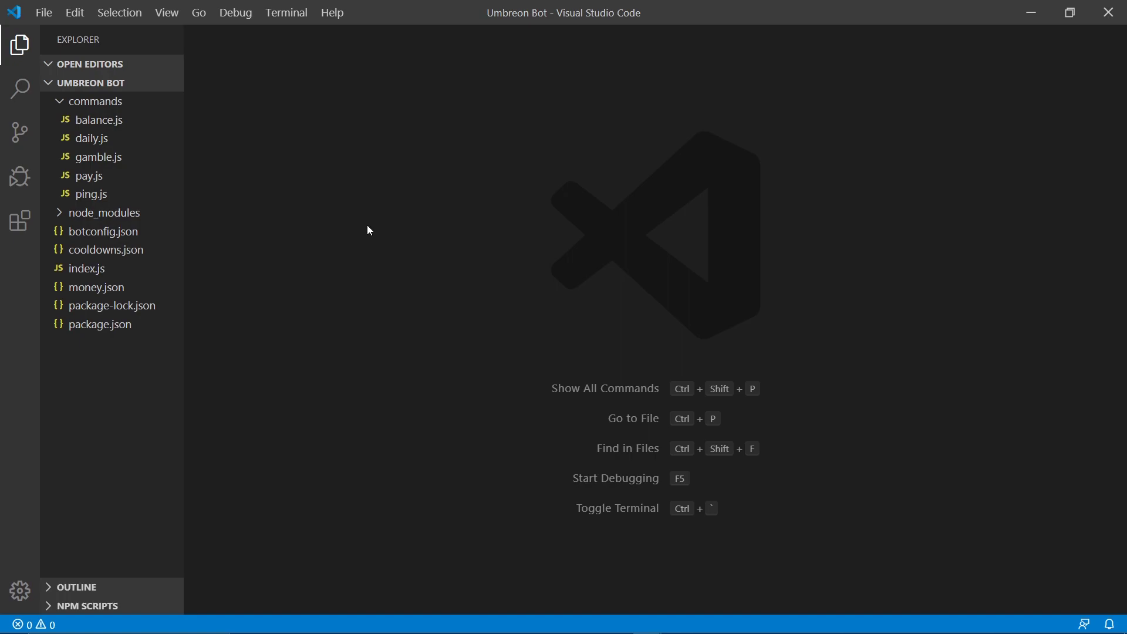
Add a saved colors.json to the Umbreon Bot project root, mapping twelve colour names to hex codes
{"action": "mouse_move", "coordinate": [91, 83]}
{"action": "left_click", "coordinate": [101, 81]}
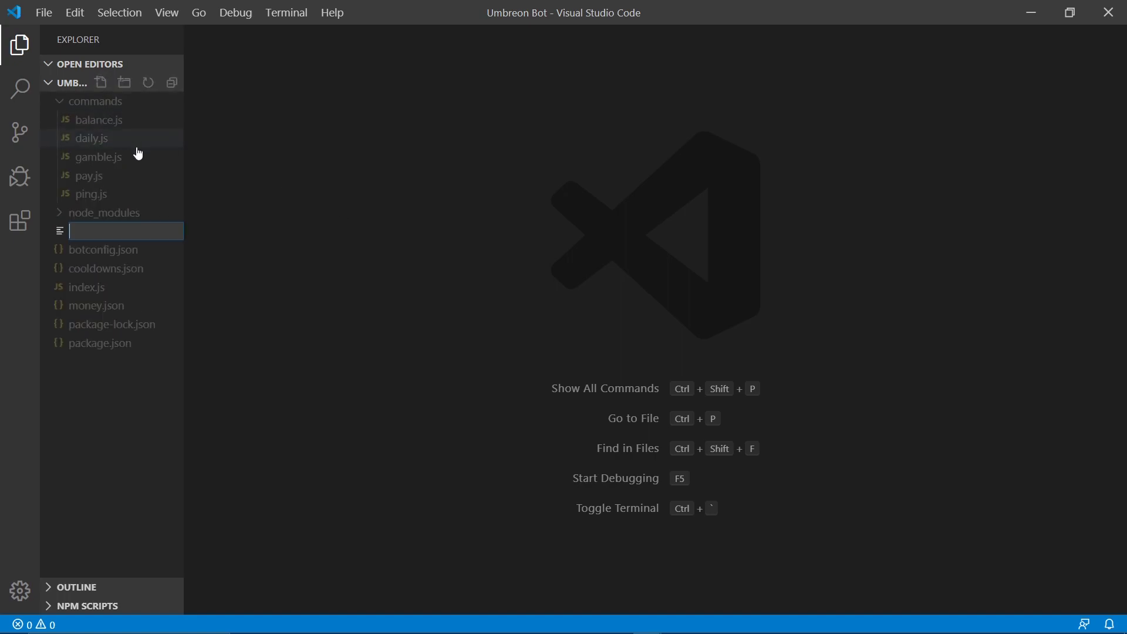
{"action": "type", "text": "colors."}
{"action": "type", "text": "json"}
{"action": "key", "text": "Return"}
{"action": "type", "text": "{"}
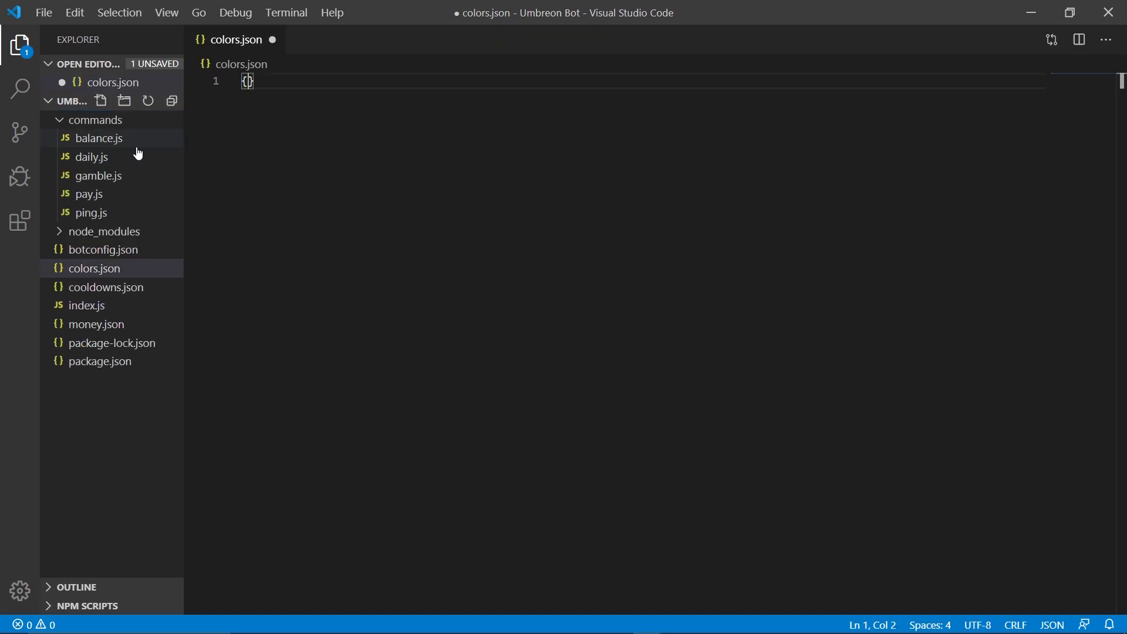
{"action": "key", "text": "Return"}
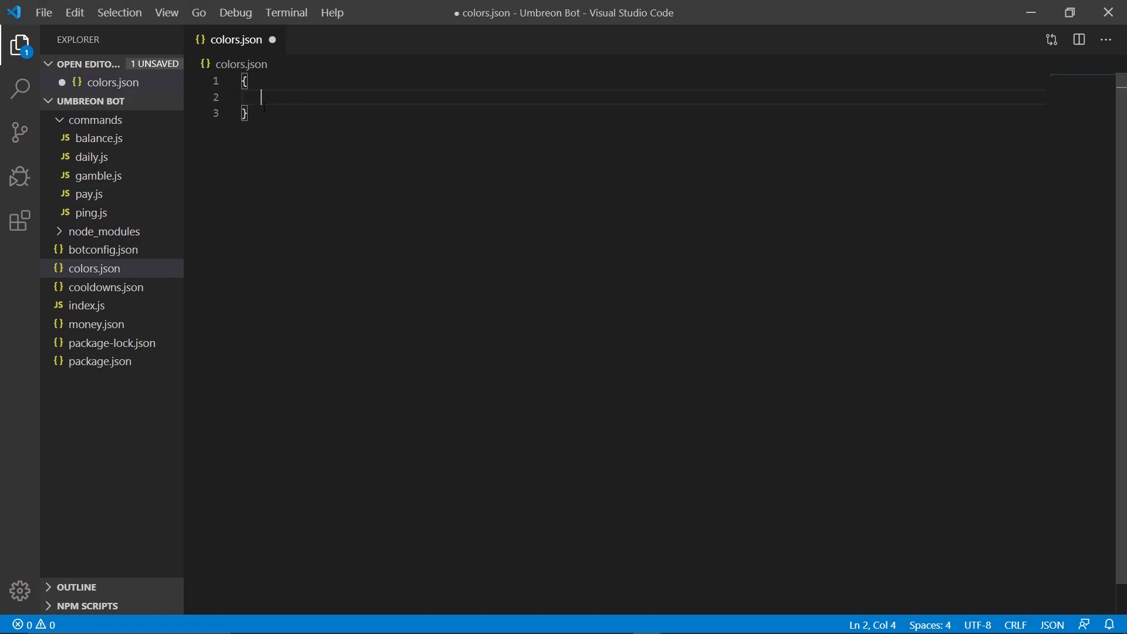
{"action": "type", "text": "\"black\": \"#000000\",     \"white\": \"#ffffff\",     \"gray\": \"#969696\",     \"brown\": \"#522700\",     \"gold\": \"#D4AF37\",     \"green\": \"#00ff44\",     \"red\": \"#ff0000\",     \"blue\": \"#00a2ff\",     \"purple\": \"#b700ff\",     \"yellow\": \"#ffff00\",     \"orange\": \"#ff7b00\",     \"cream\": \"#fffdd0\""}
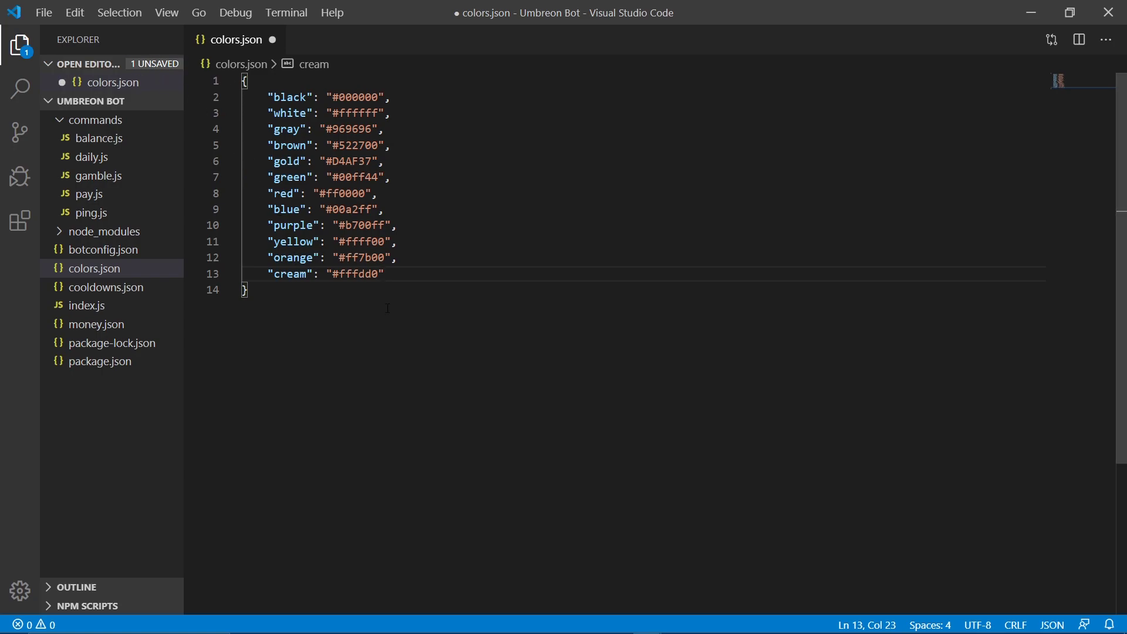
{"action": "left_click", "coordinate": [154, 64]}
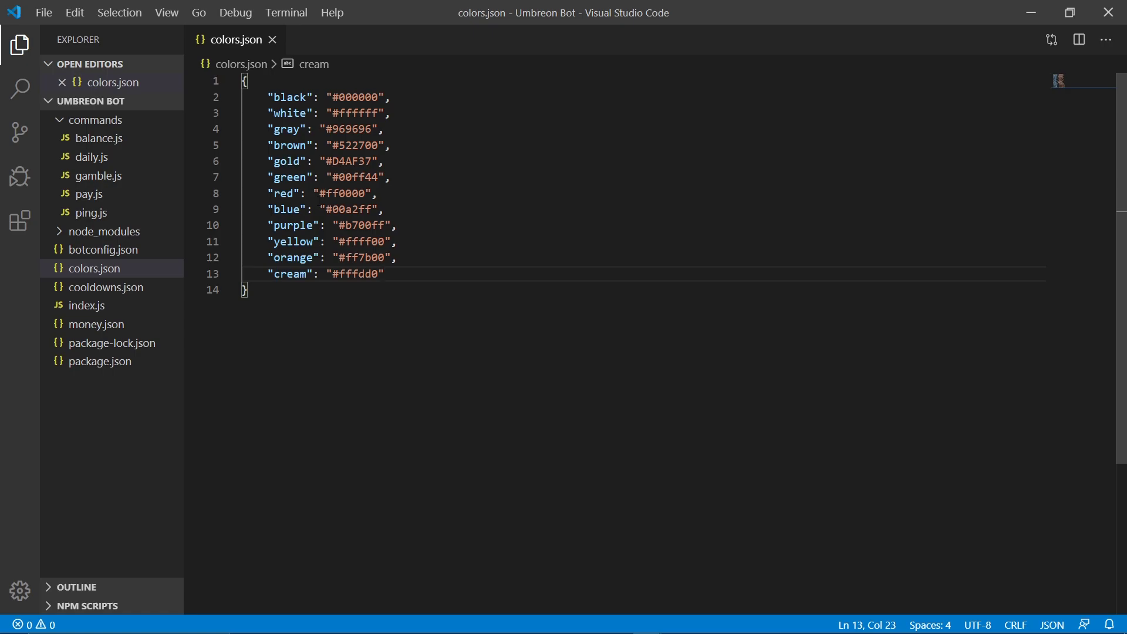
Create a new hug.js file inside the commands folder
{"action": "right_click", "coordinate": [96, 120]}
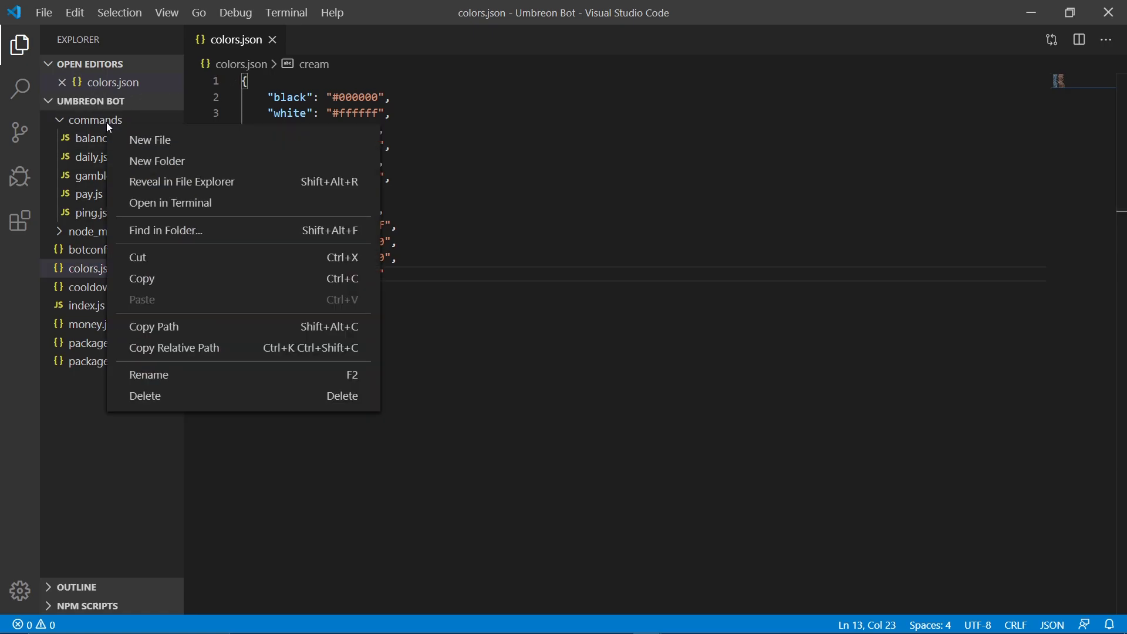
{"action": "left_click", "coordinate": [149, 139]}
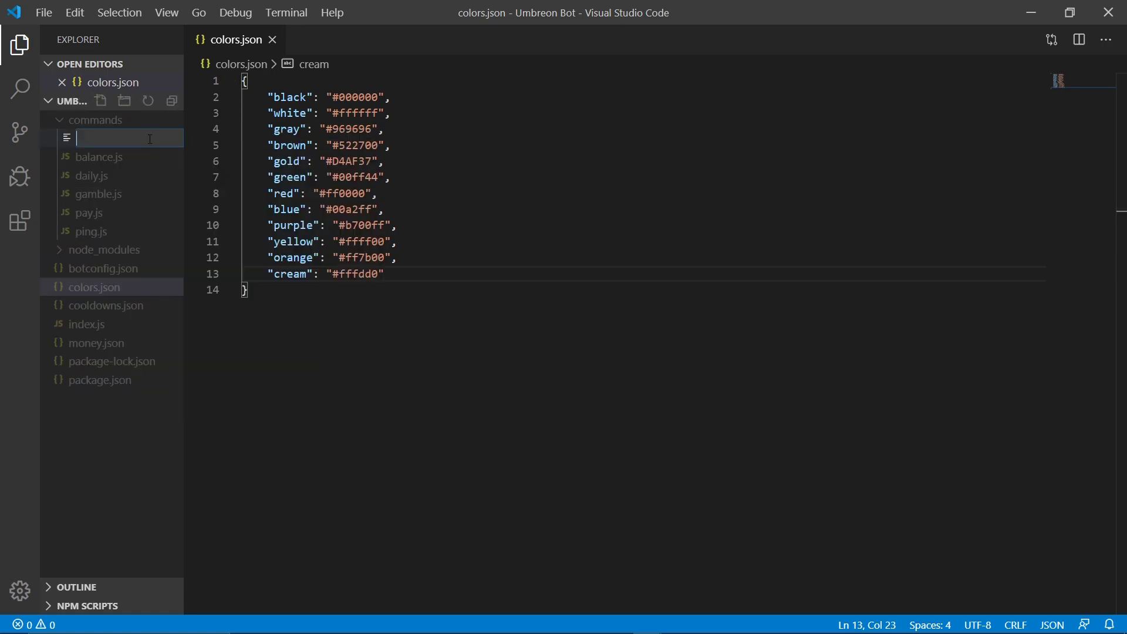
{"action": "type", "text": "hug."}
{"action": "type", "text": "js"}
{"action": "key", "text": "Return"}
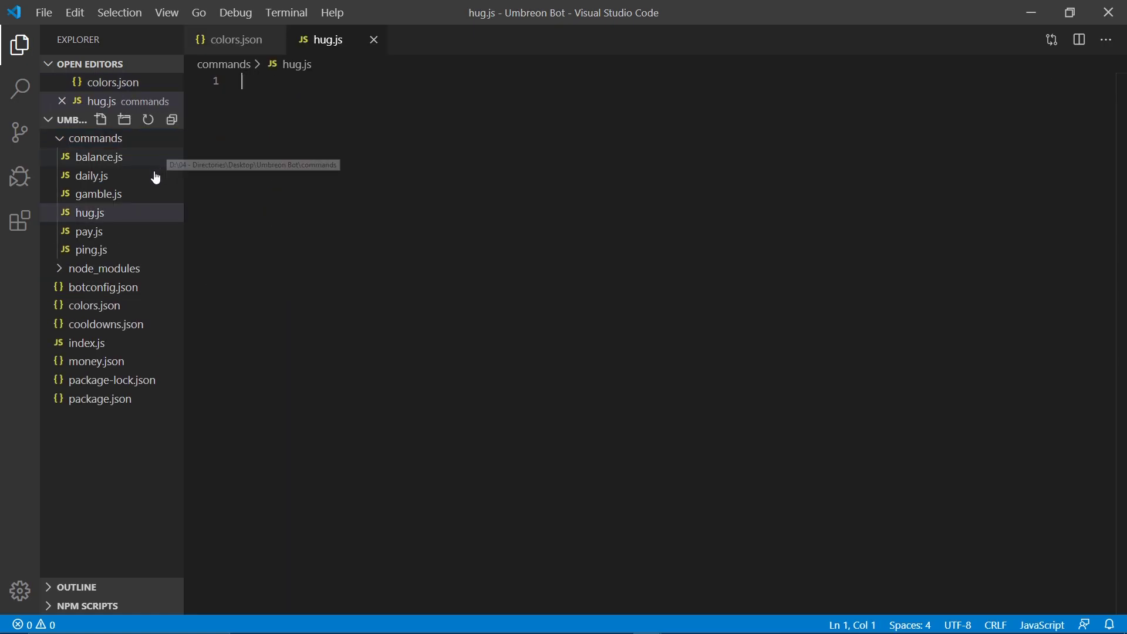
Copy all of the ping.js code into hug.js
{"action": "left_click", "coordinate": [90, 249]}
{"action": "mouse_move", "coordinate": [256, 241]}
{"action": "left_mouse_down"}
{"action": "mouse_move", "coordinate": [228, 128]}
{"action": "mouse_move", "coordinate": [241, 81]}
{"action": "left_mouse_up"}
{"action": "key", "text": "ctrl+c"}
{"action": "left_click", "coordinate": [322, 40]}
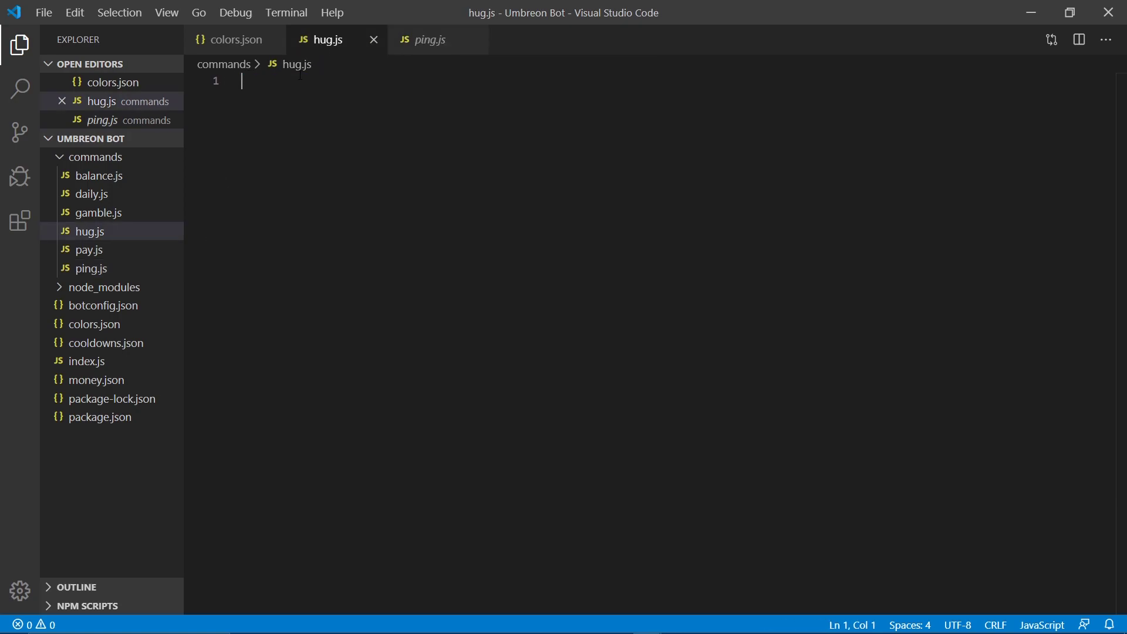
{"action": "key", "text": "ctrl+v"}
Rename the command from ping to hug and delete the ping reply lines
{"action": "double_click", "coordinate": [325, 209]}
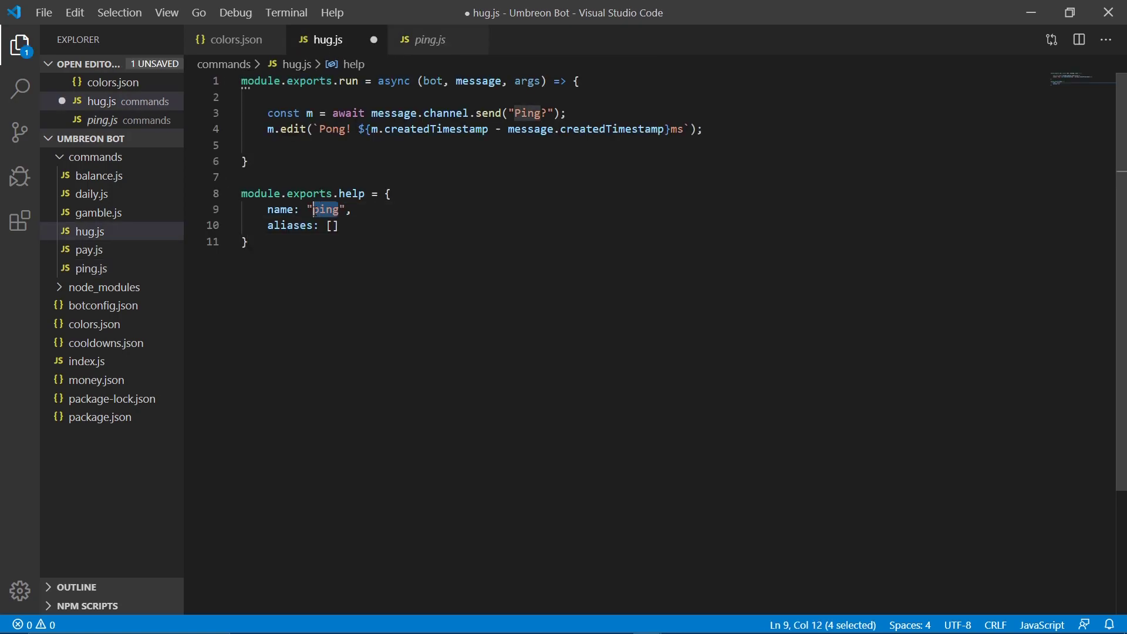
{"action": "type", "text": "hug"}
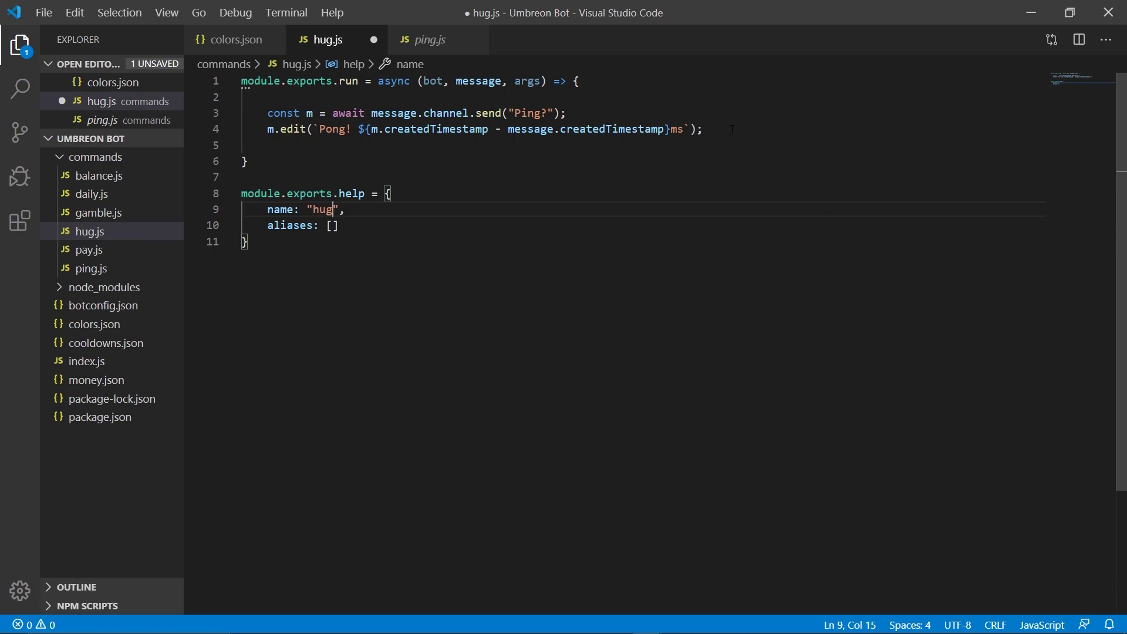
{"action": "left_click_drag", "start_coordinate": [703, 130], "coordinate": [268, 113]}
{"action": "key", "text": "BackSpace"}
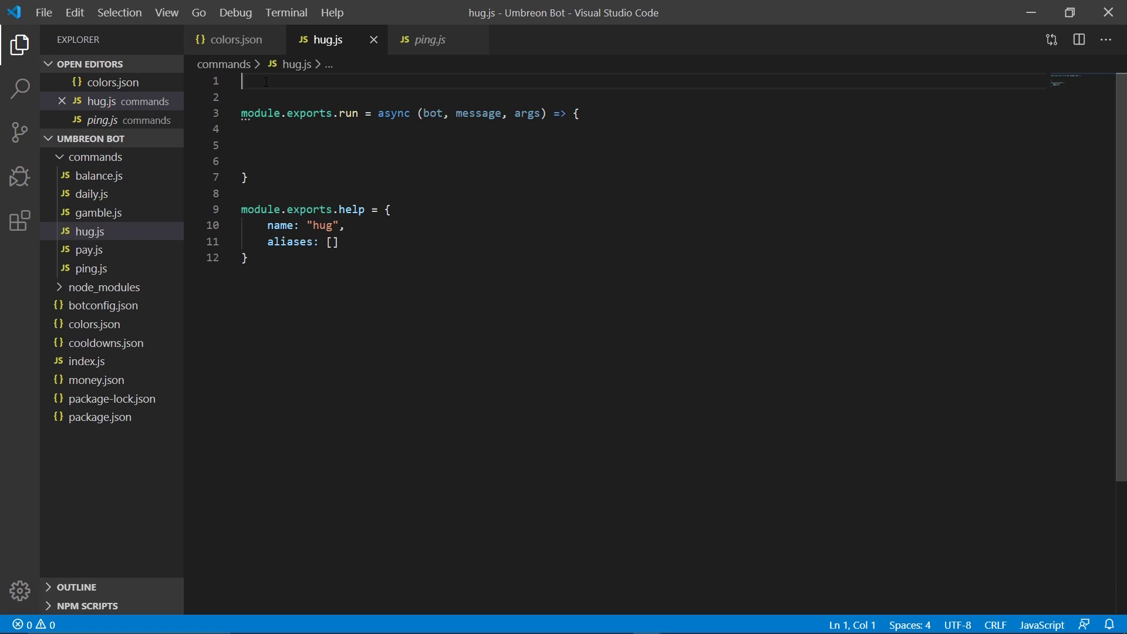
{"action": "type", "text": "const Discor"}
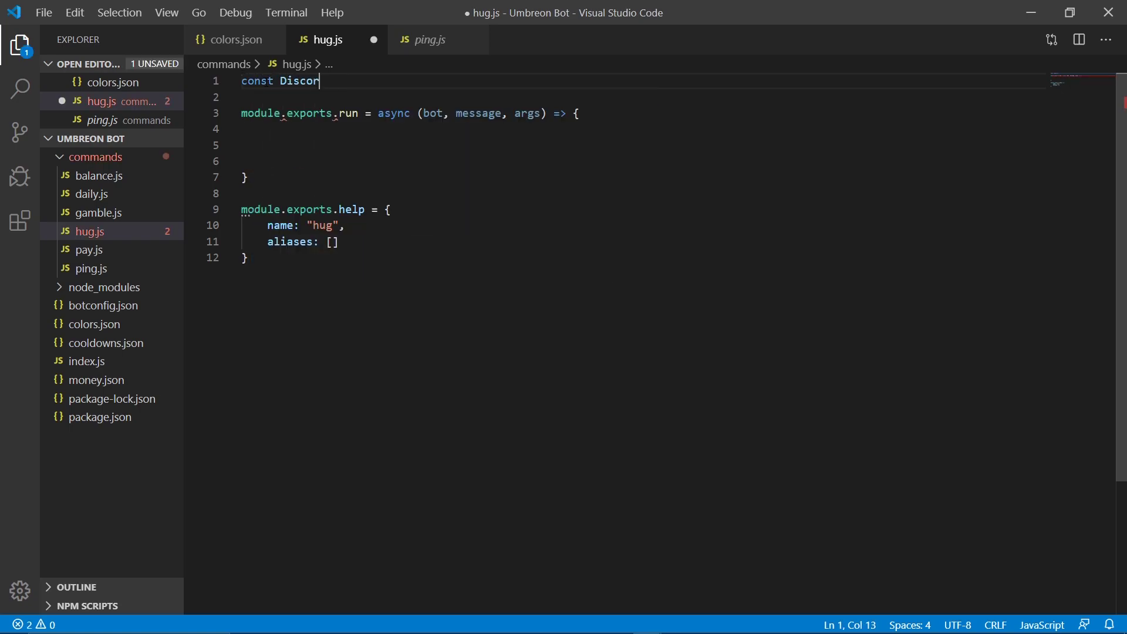
{"action": "type", "text": "d = requi"}
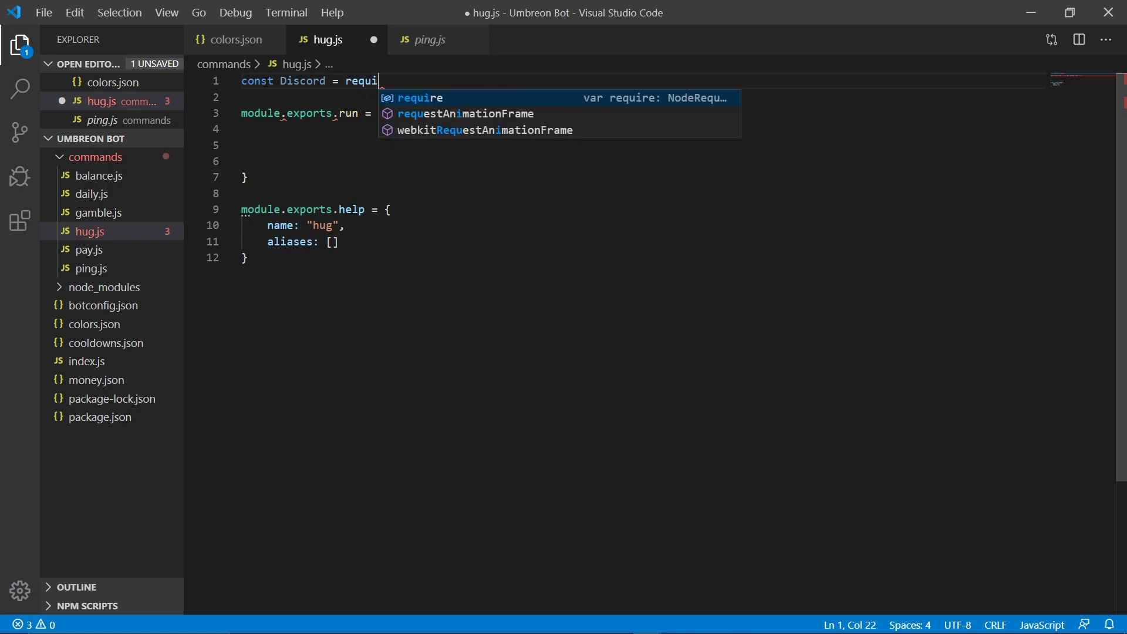
{"action": "type", "text": "re("}
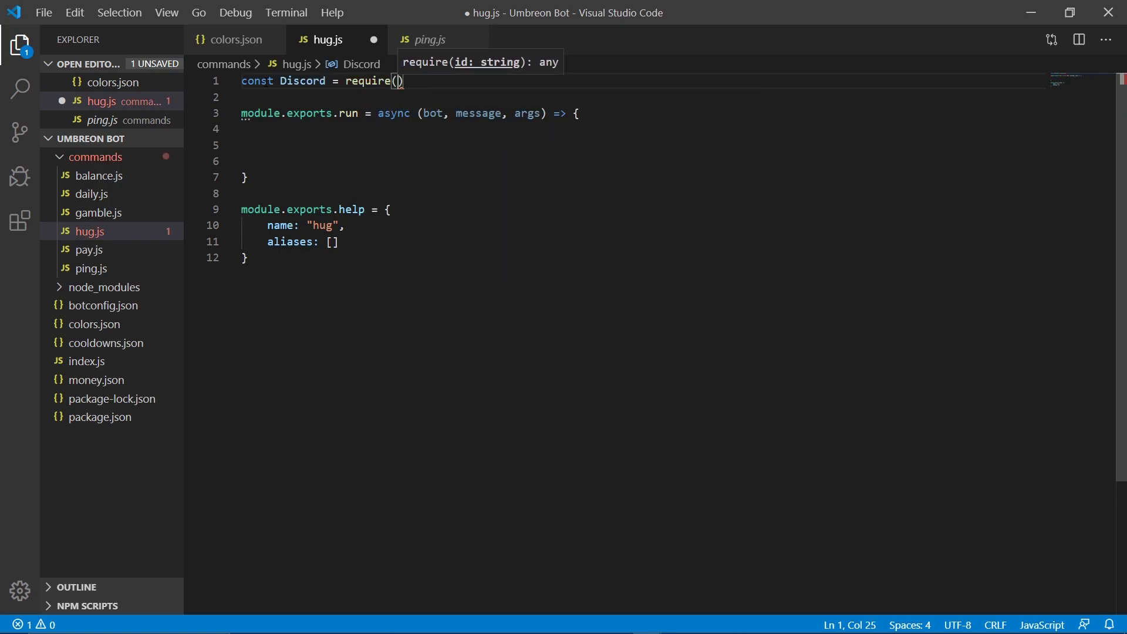
{"action": "type", "text": "\"discord.js"}
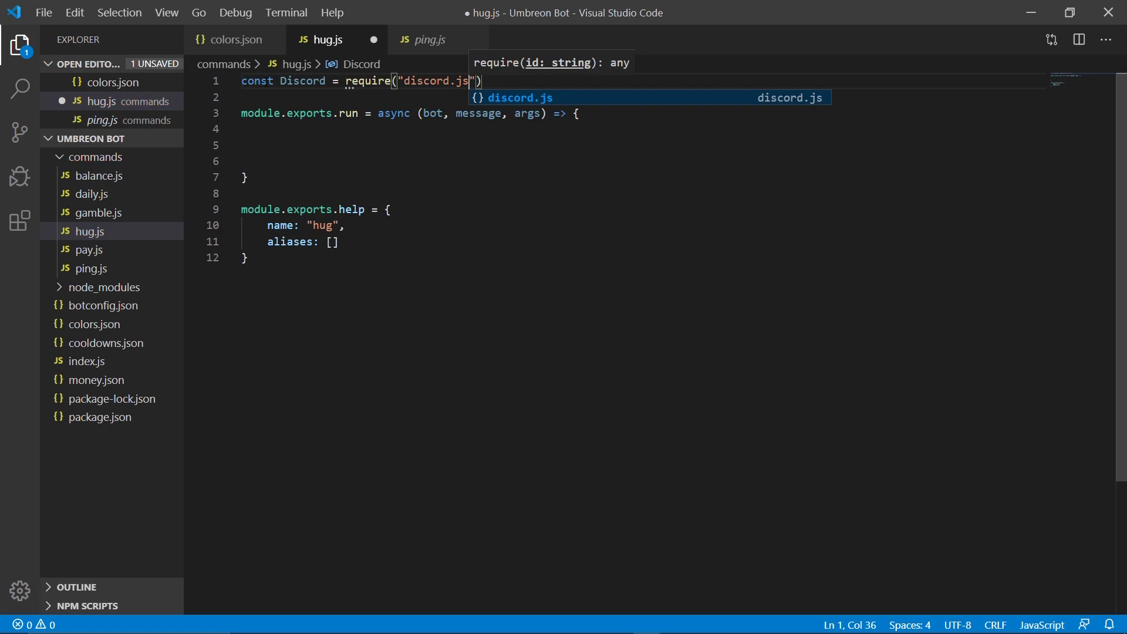
Add require("discord.js") and require("../colors.json") constants atop hug.js and save it
{"action": "key", "text": "End"}
{"action": "type", "text": ";"}
{"action": "key", "text": "Return"}
{"action": "type", "text": "const colors = require("}
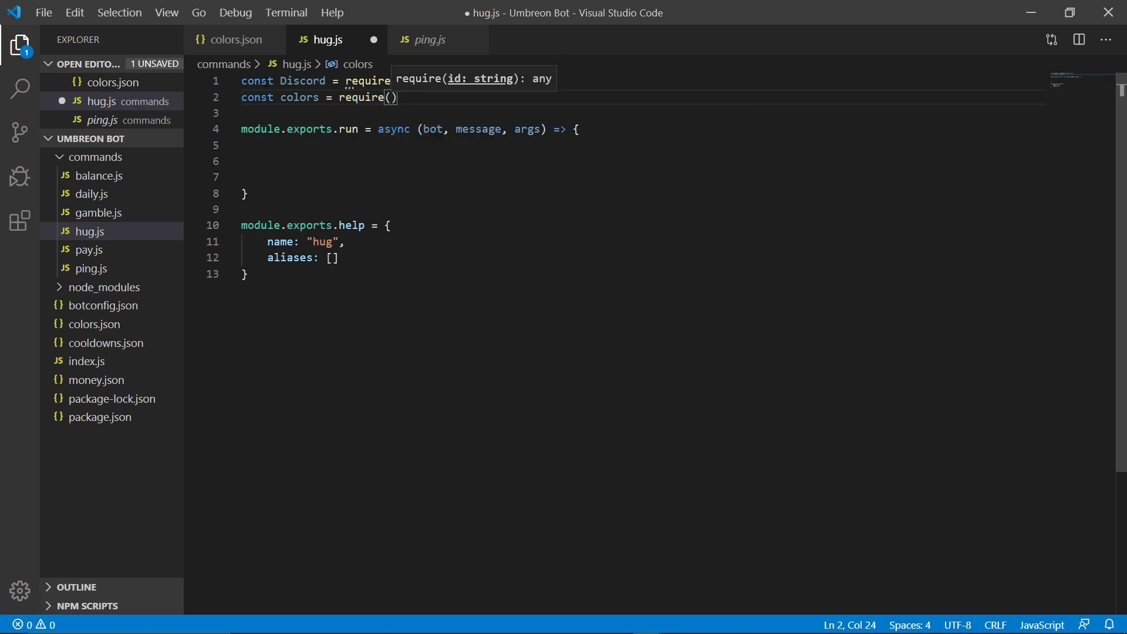
{"action": "type", "text": "\"../colors"}
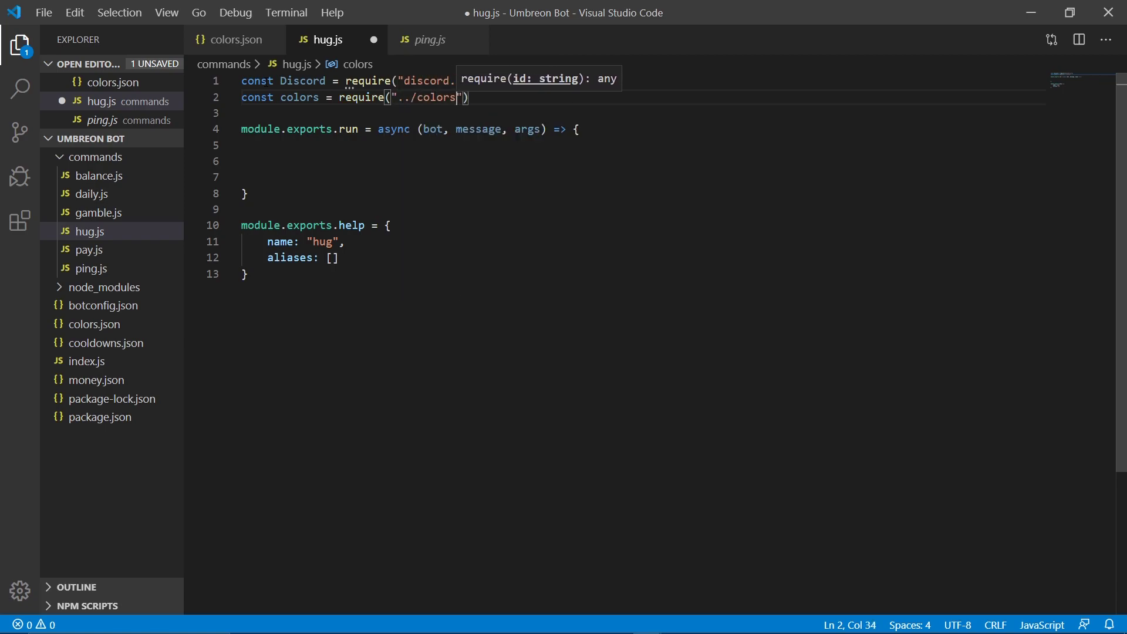
{"action": "type", "text": ".sjo"}
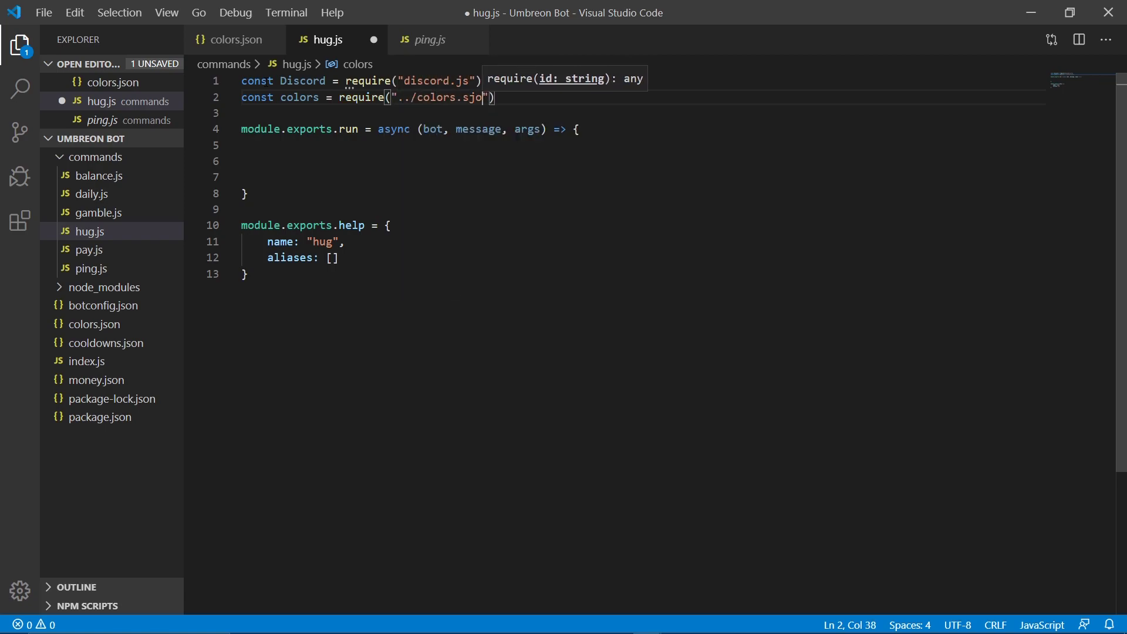
{"action": "key", "text": "BackSpace"}
{"action": "key", "text": "BackSpace"}
{"action": "key", "text": "BackSpace"}
{"action": "type", "text": "json"}
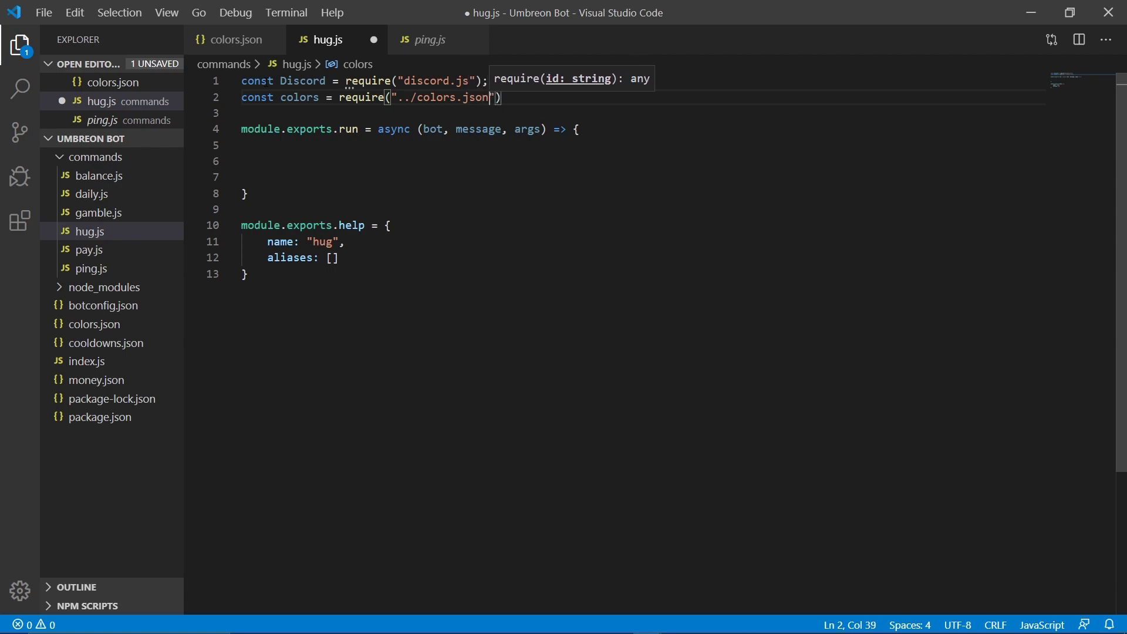
{"action": "key", "text": "Right"}
{"action": "key", "text": "Right"}
{"action": "type", "text": ";"}
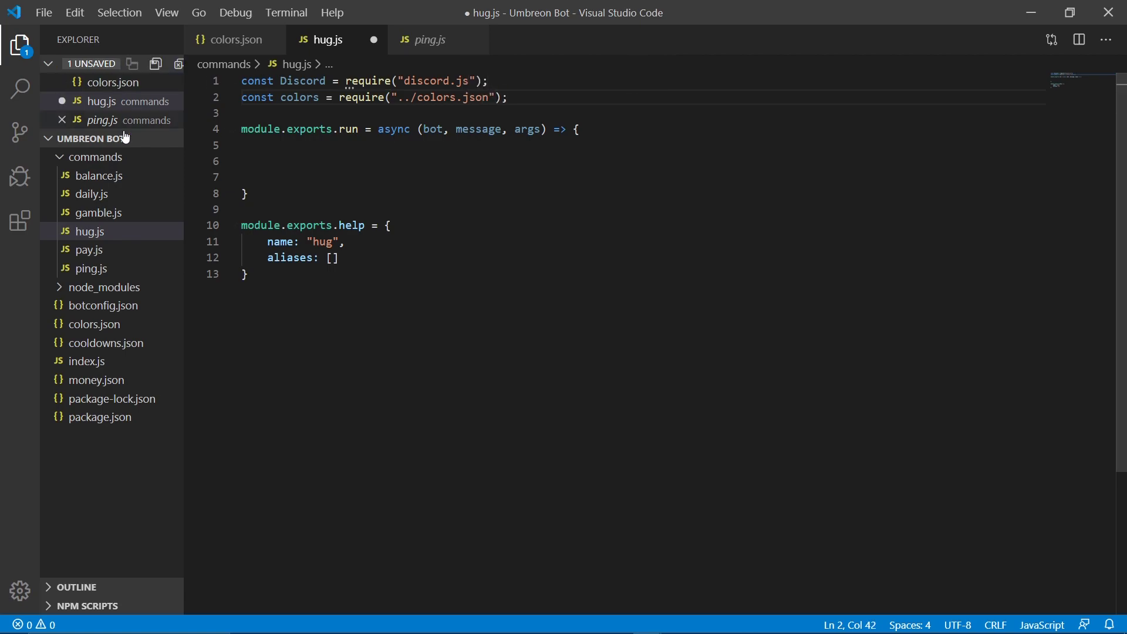
{"action": "left_click", "coordinate": [288, 162]}
{"action": "key", "text": "ctrl+s"}
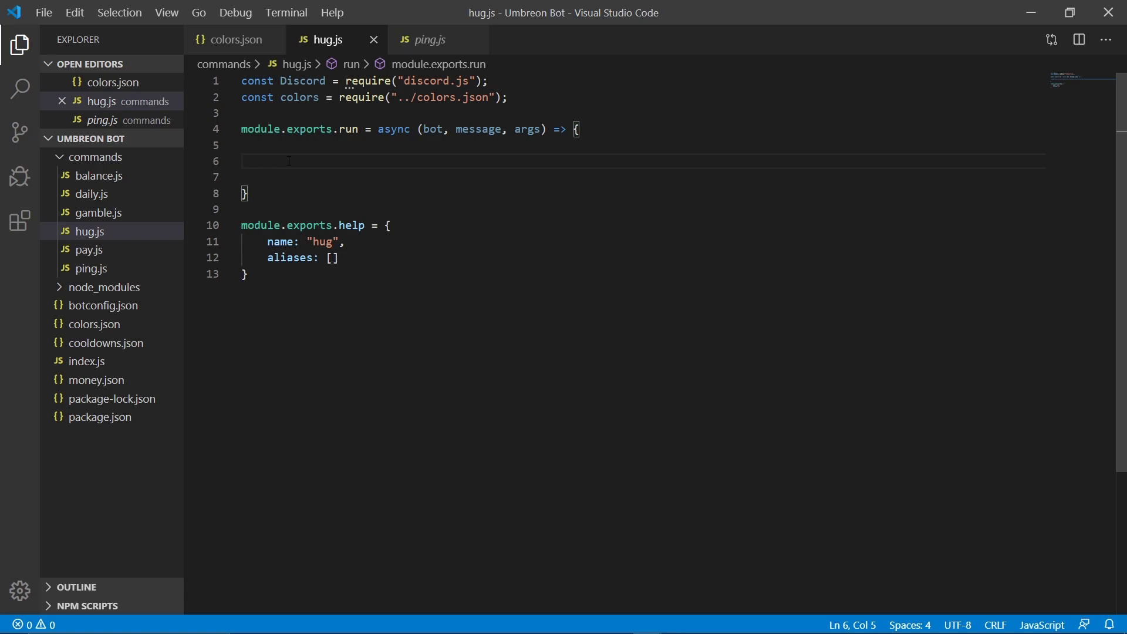
{"action": "type", "text": "let gidas"}
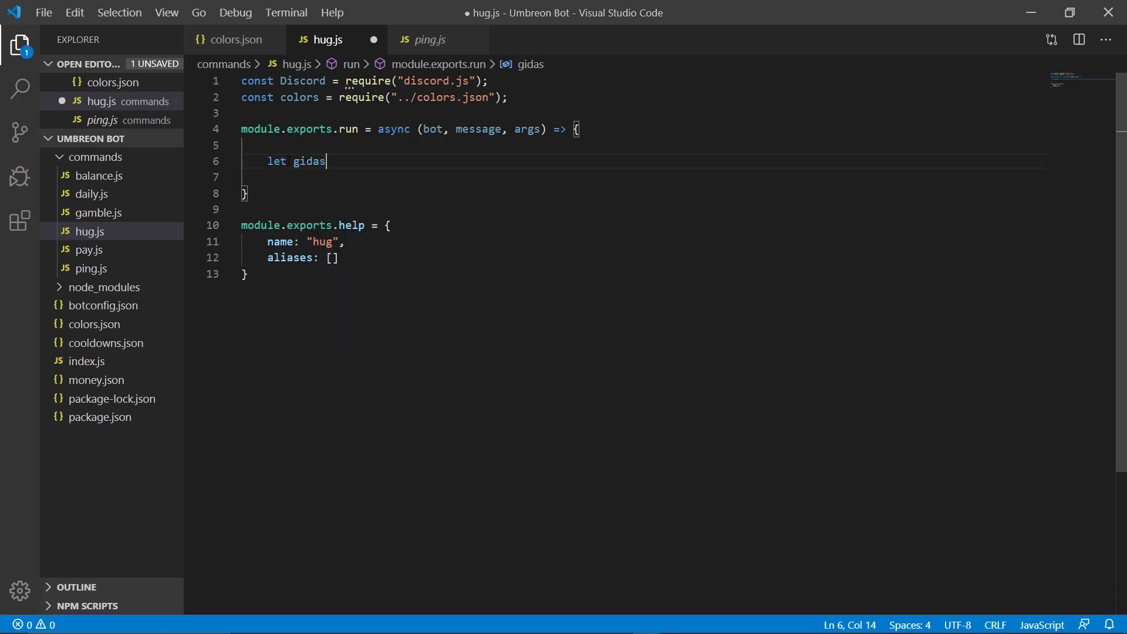
Declare a let gifs = [ ]; list in hug.js with its brackets on separate lines
{"action": "key", "text": "BackSpace"}
{"action": "key", "text": "BackSpace"}
{"action": "key", "text": "BackSpace"}
{"action": "type", "text": "fa"}
{"action": "key", "text": "BackSpace"}
{"action": "type", "text": "s"}
{"action": "type", "text": " = ["}
{"action": "key", "text": "Return"}
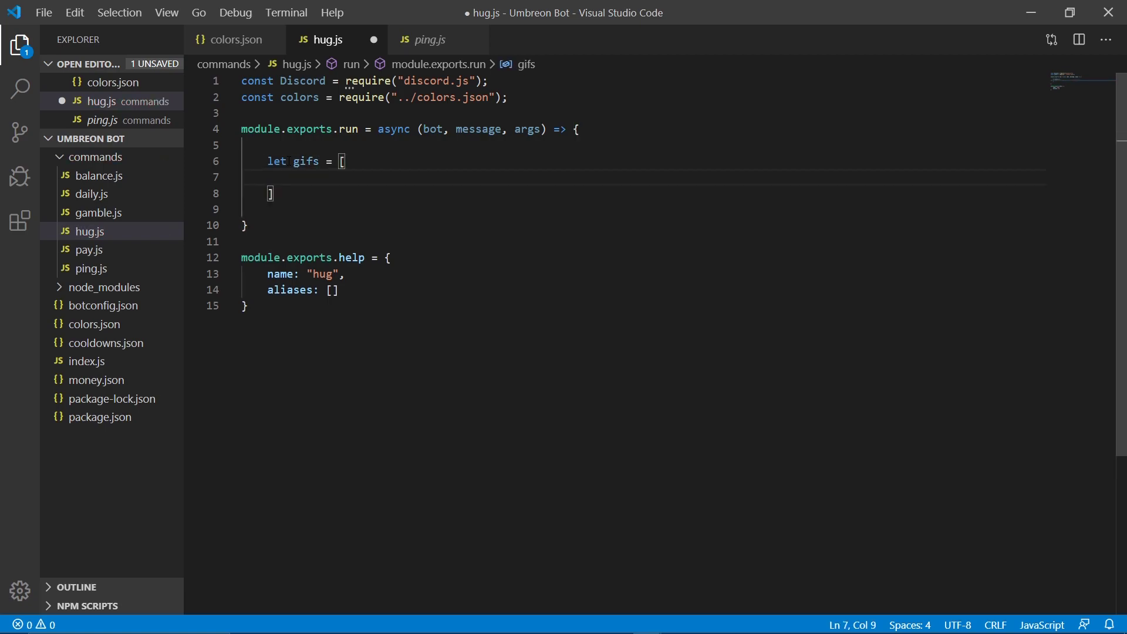
{"action": "key", "text": "Down"}
{"action": "type", "text": ";"}
{"action": "key", "text": "Up"}
{"action": "key", "text": "Home"}
{"action": "type", "text": "\""}
{"action": "type", "text": ","}
Fill gifs with three empty "" entries, save hug.js, and bring up the anime hug GIF results
{"action": "key", "text": "Return"}
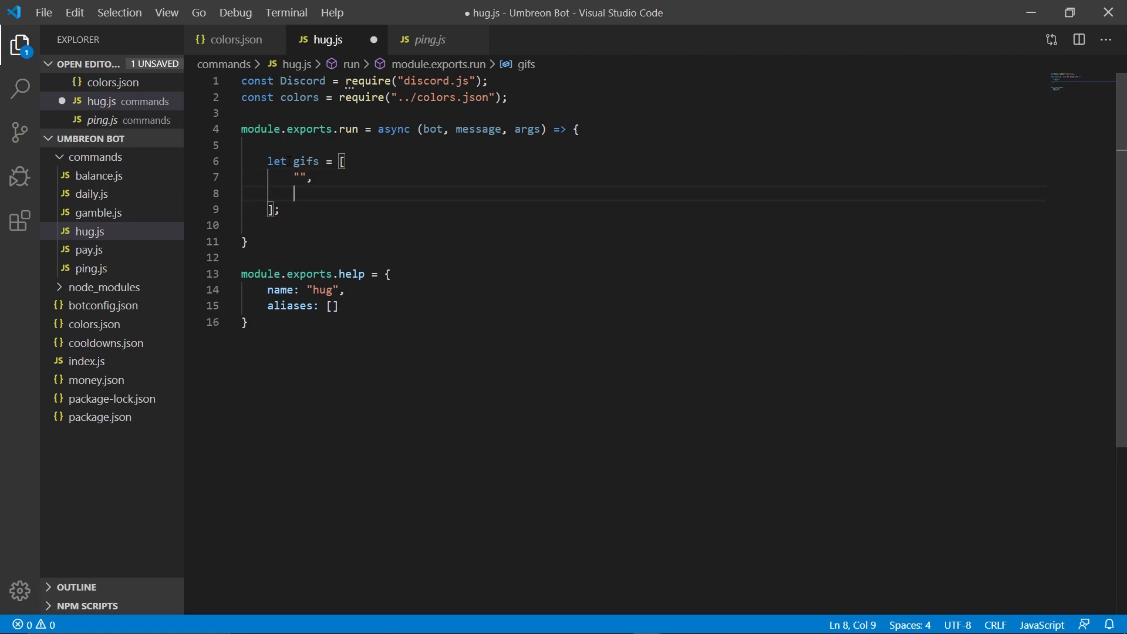
{"action": "type", "text": "\","}
{"action": "key", "text": "Return"}
{"action": "type", "text": "\""}
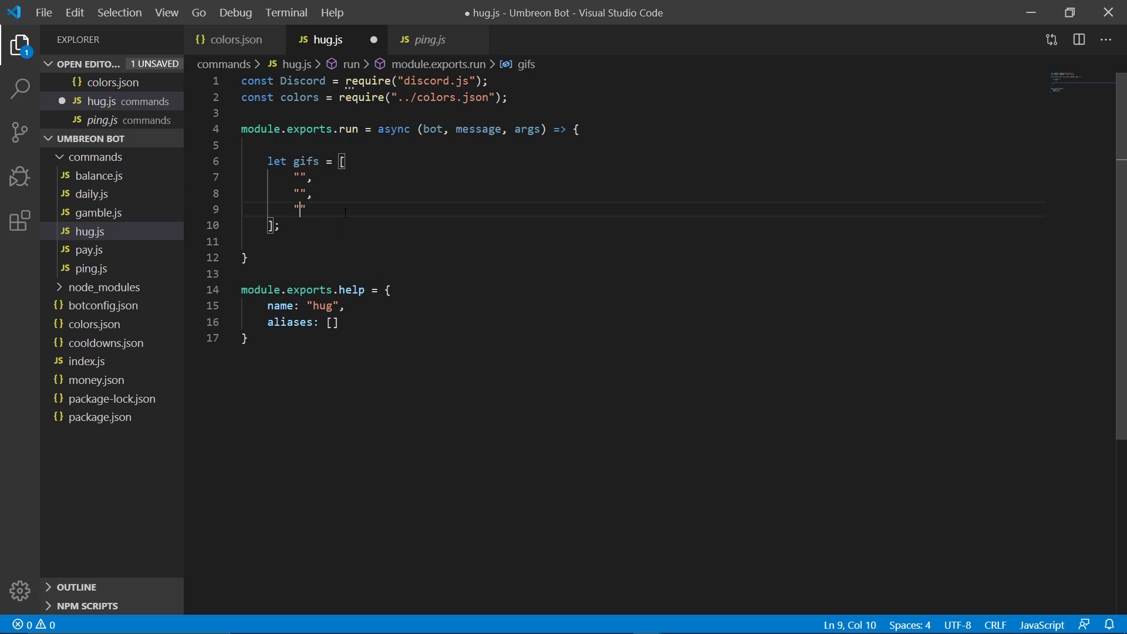
{"action": "key", "text": "Right"}
{"action": "key", "text": "ctrl+s"}
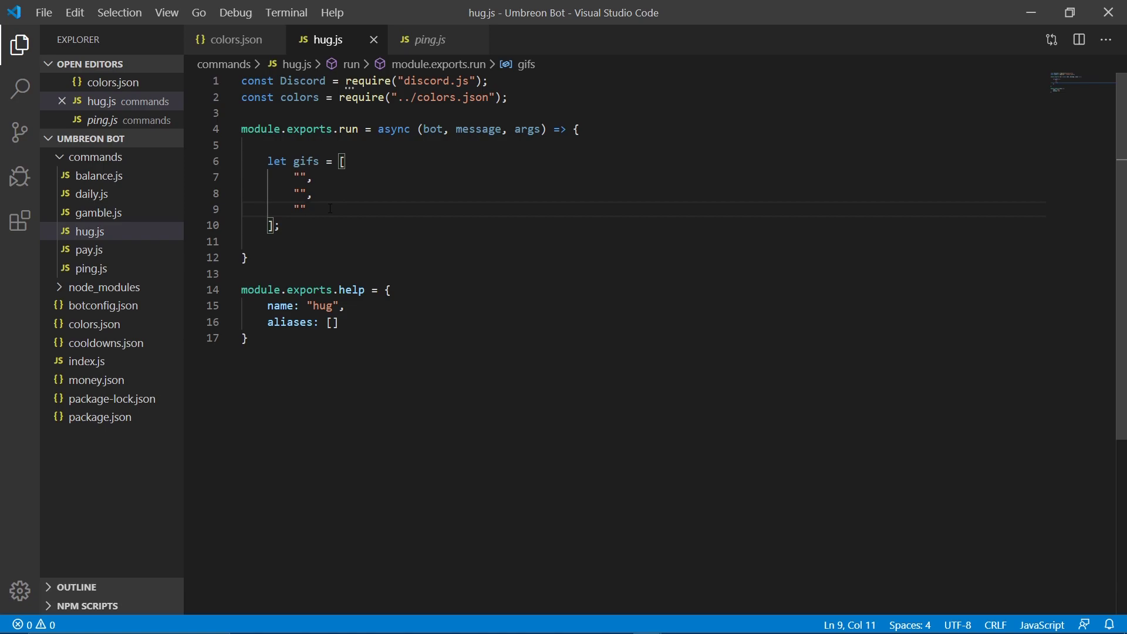
{"action": "key", "text": "alt+Tab"}
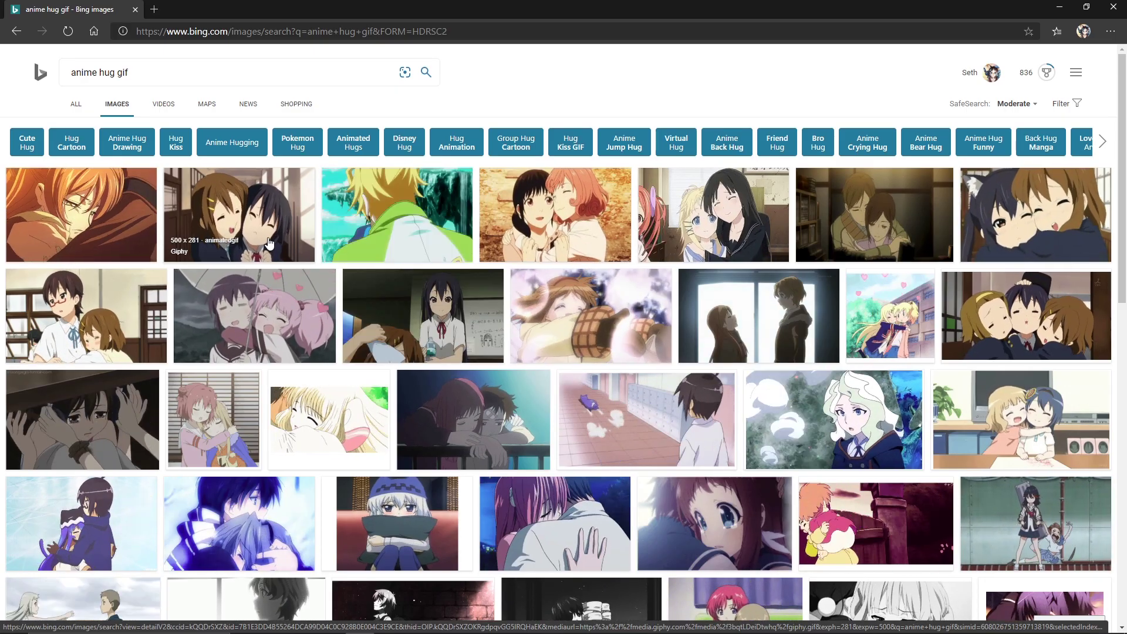
Copy the image link of the orange anime hug GIF in Bing Images
{"action": "left_click", "coordinate": [125, 212]}
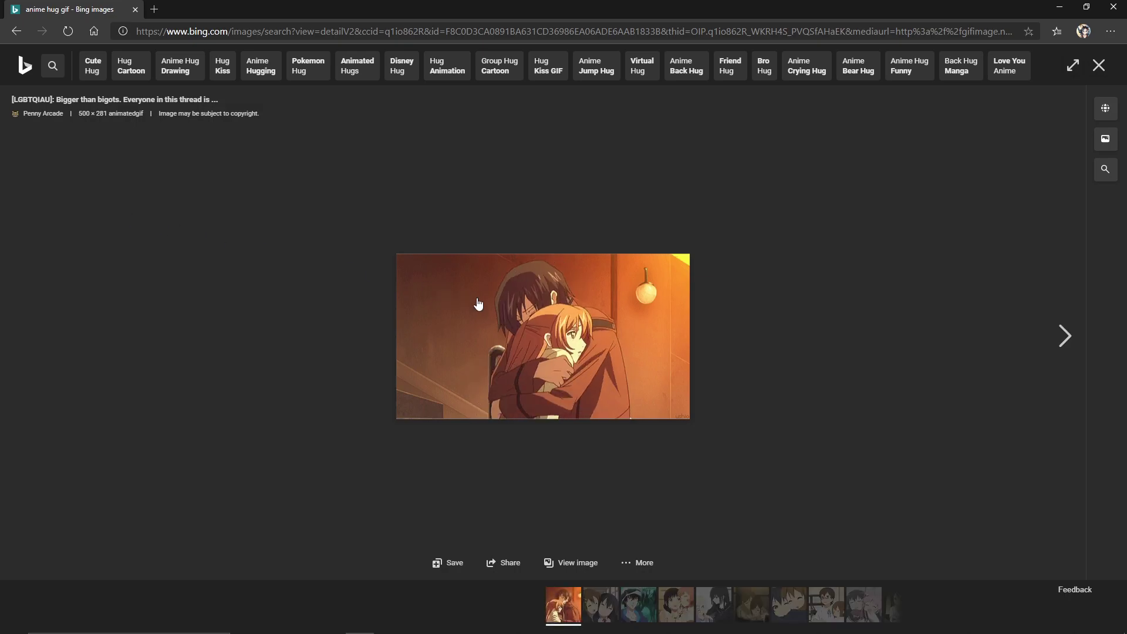
{"action": "right_click", "coordinate": [497, 302]}
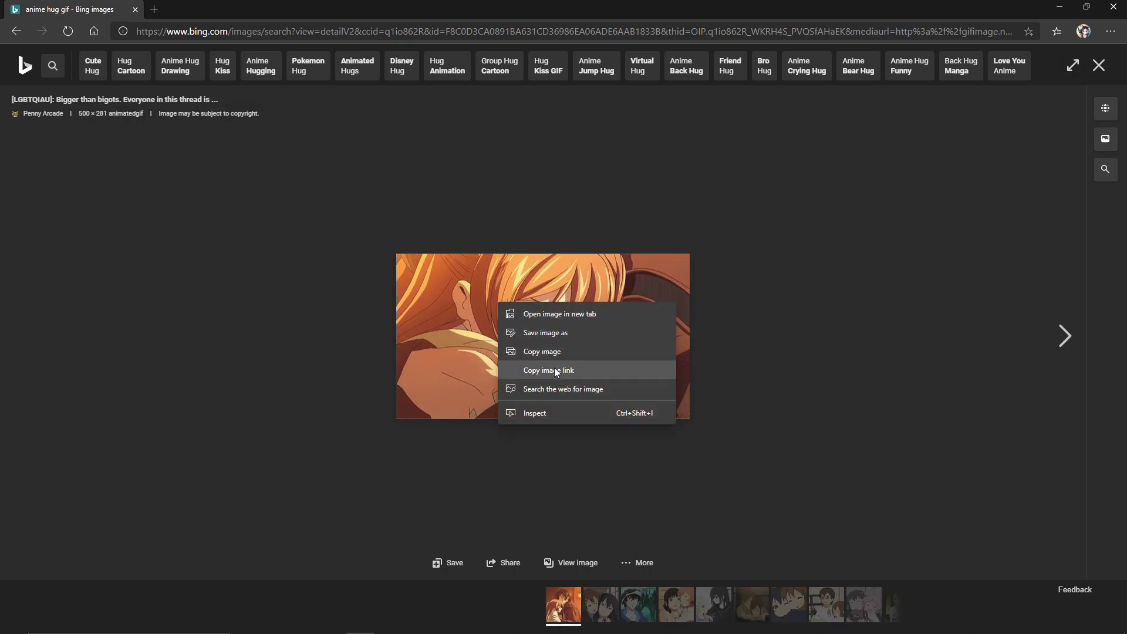
{"action": "left_click", "coordinate": [555, 366]}
{"action": "key", "text": "alt+Tab"}
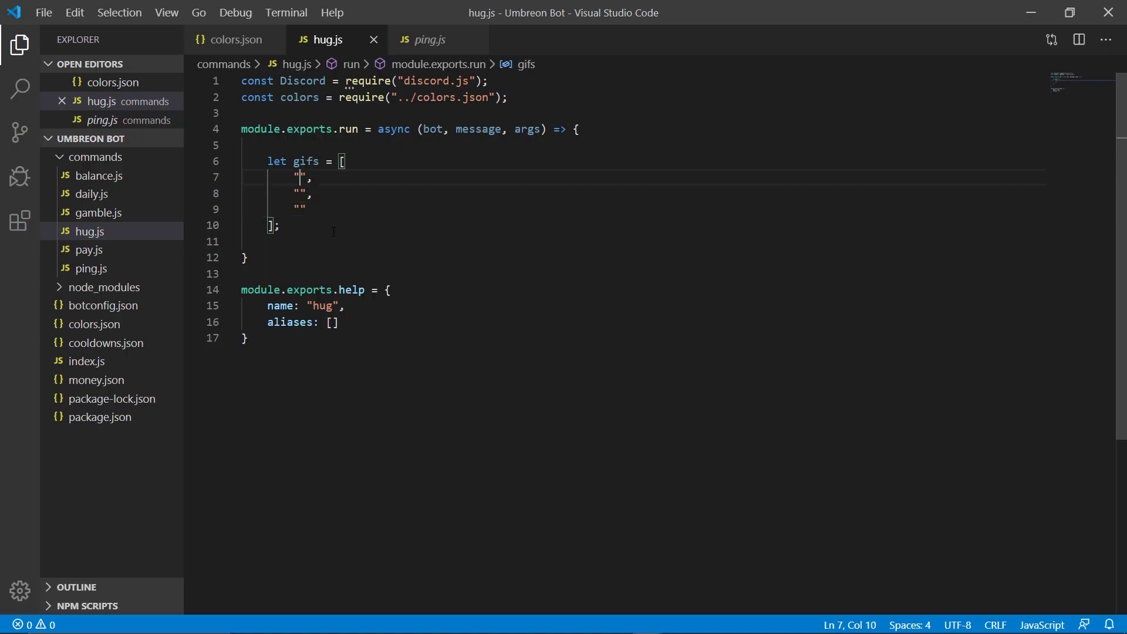
Paste the copied hug GIF link into the first gifs entry, then move to the second entry
{"action": "key", "text": "ctrl+v"}
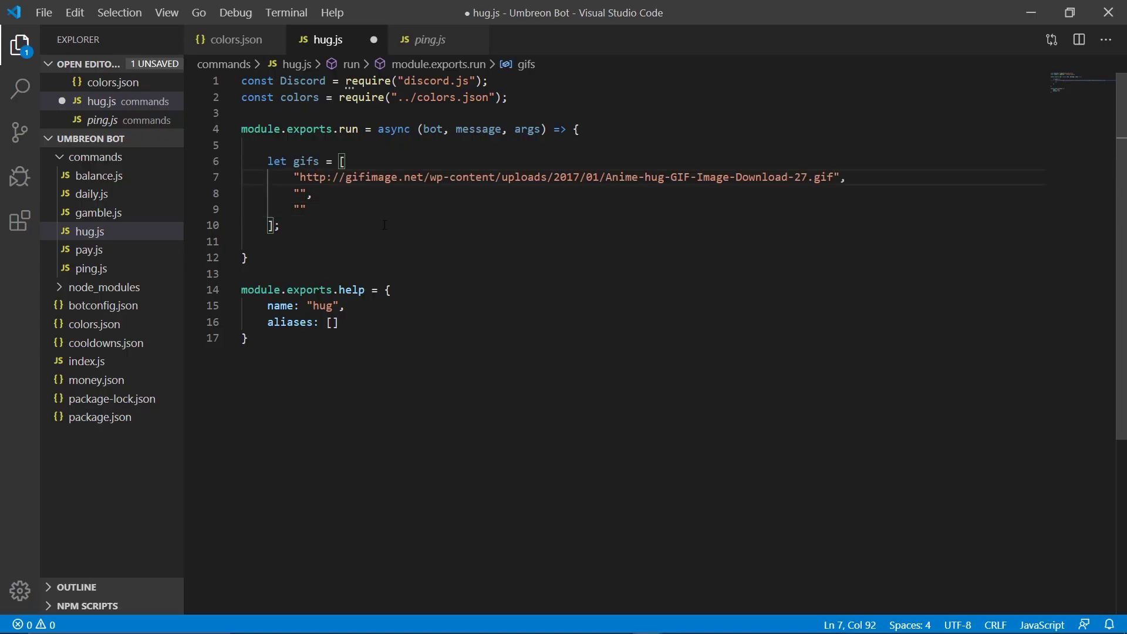
{"action": "left_click_drag", "start_coordinate": [809, 177], "coordinate": [833, 177]}
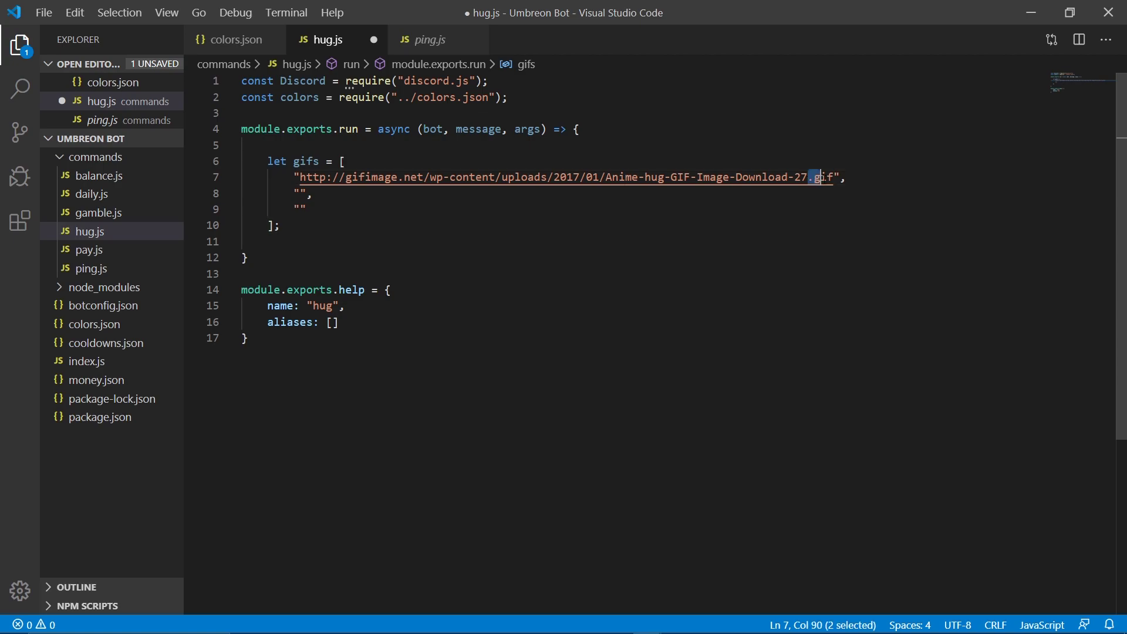
{"action": "left_click", "coordinate": [833, 198]}
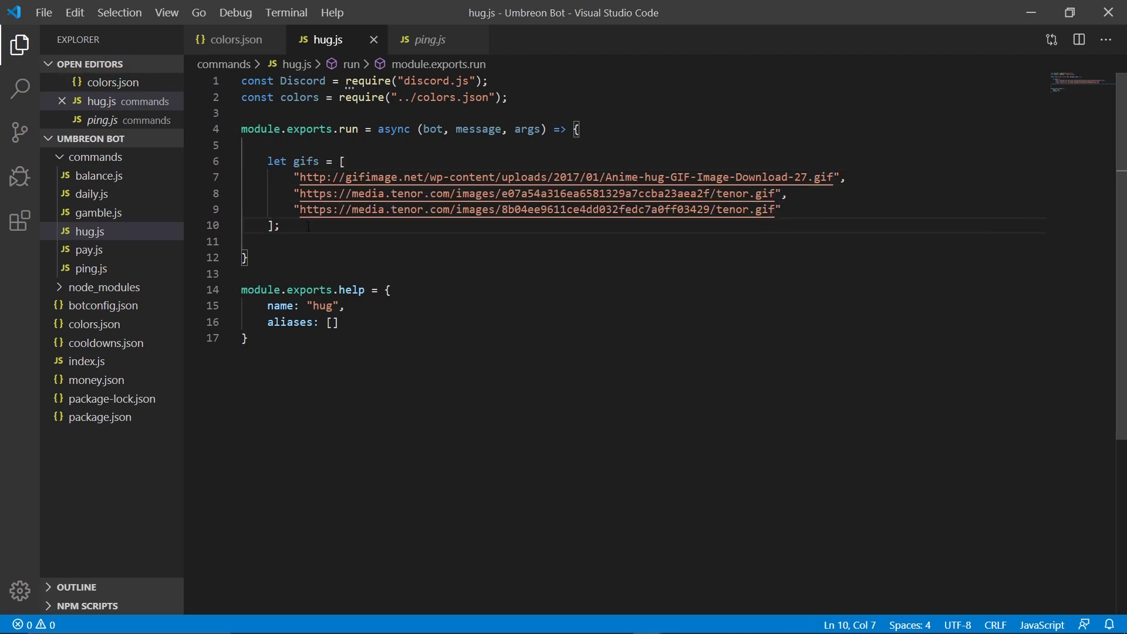
Add let pick = gifs[Math.floor(Math.random() * gifs.length)]; below the gifs list
{"action": "key", "text": "Return"}
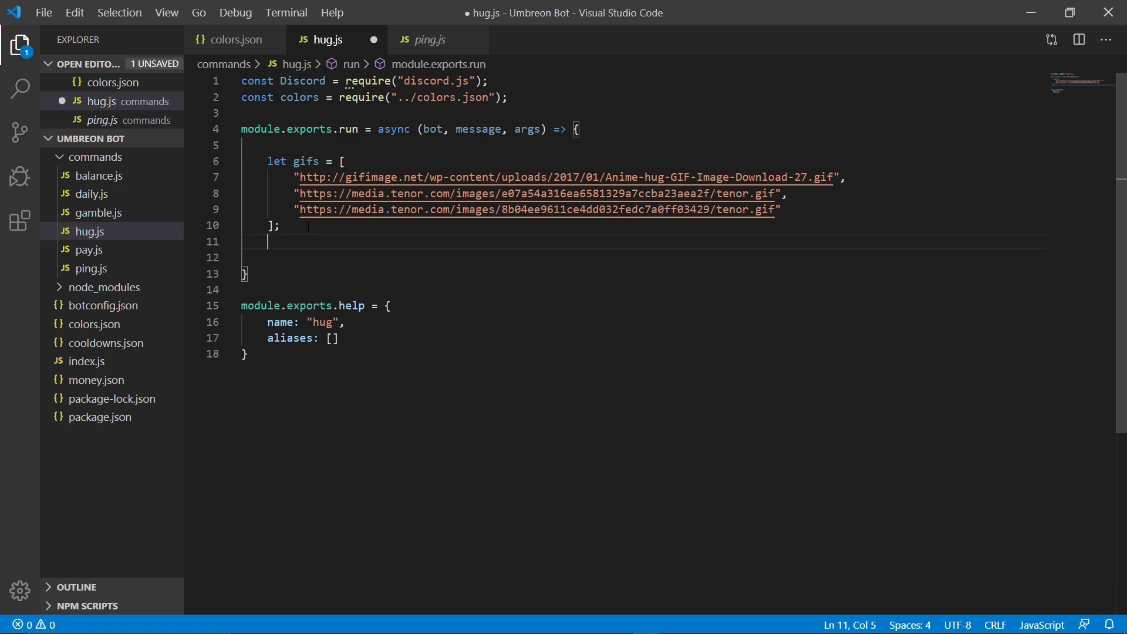
{"action": "type", "text": "let pick"}
{"action": "type", "text": " = "}
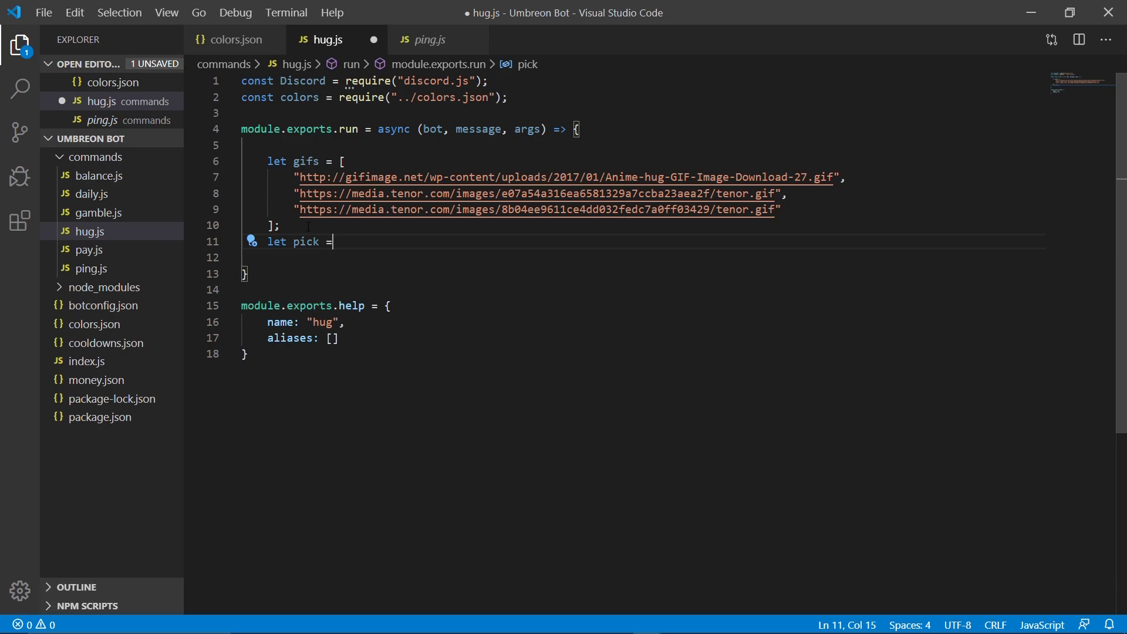
{"action": "type", "text": "gifs["}
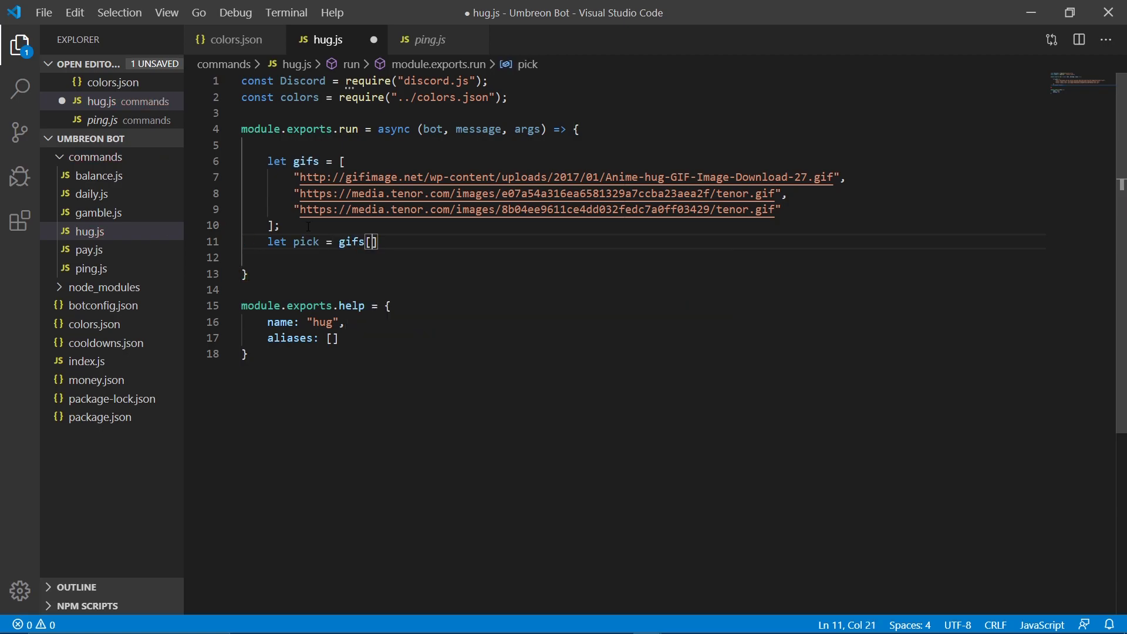
{"action": "type", "text": "Math.floor("}
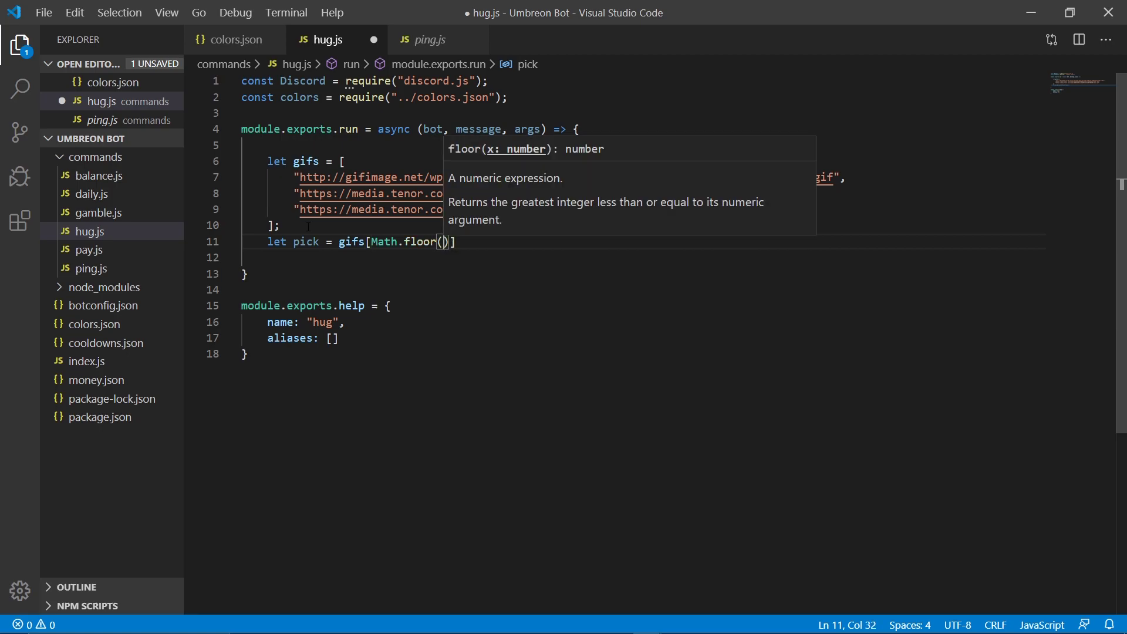
{"action": "type", "text": "Math.rando"}
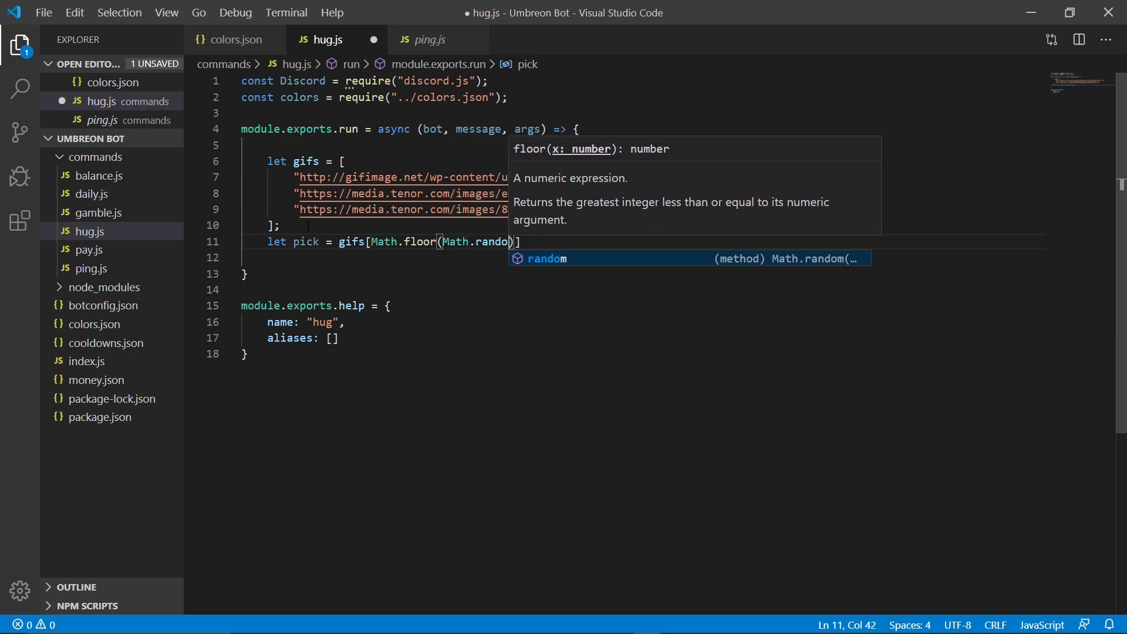
{"action": "type", "text": "m()"}
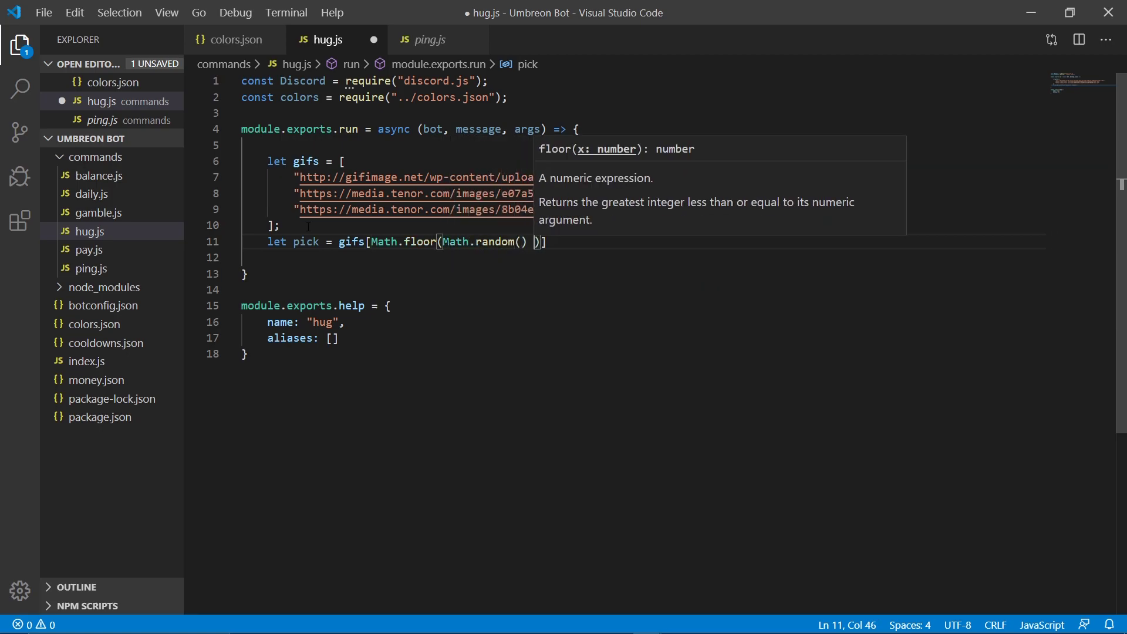
{"action": "type", "text": " * gi"}
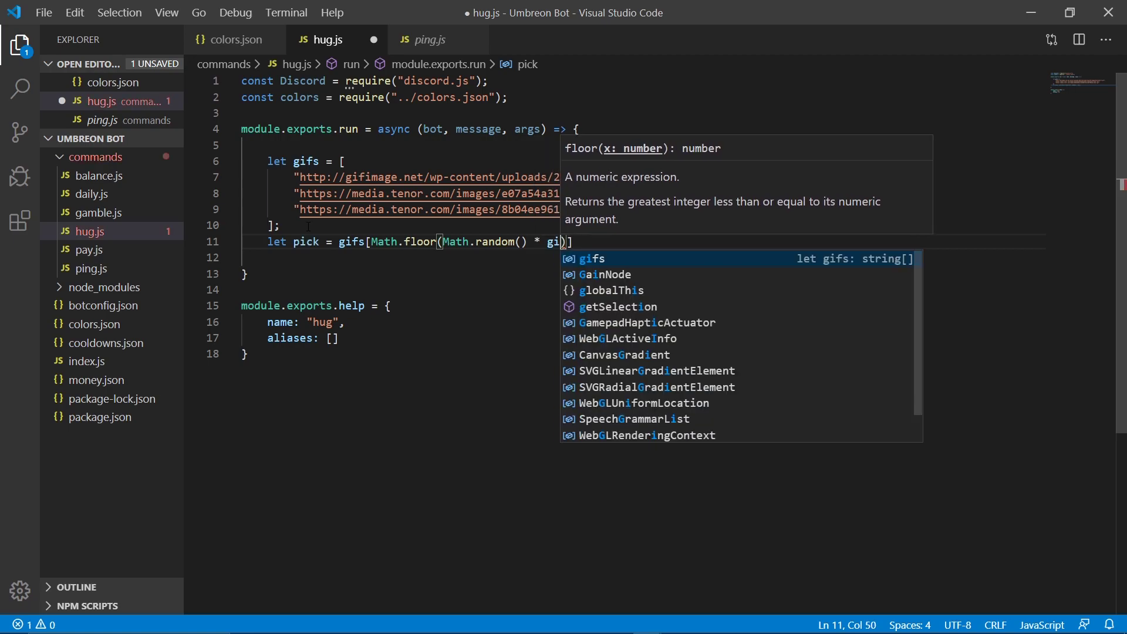
{"action": "type", "text": "fs.legnth"}
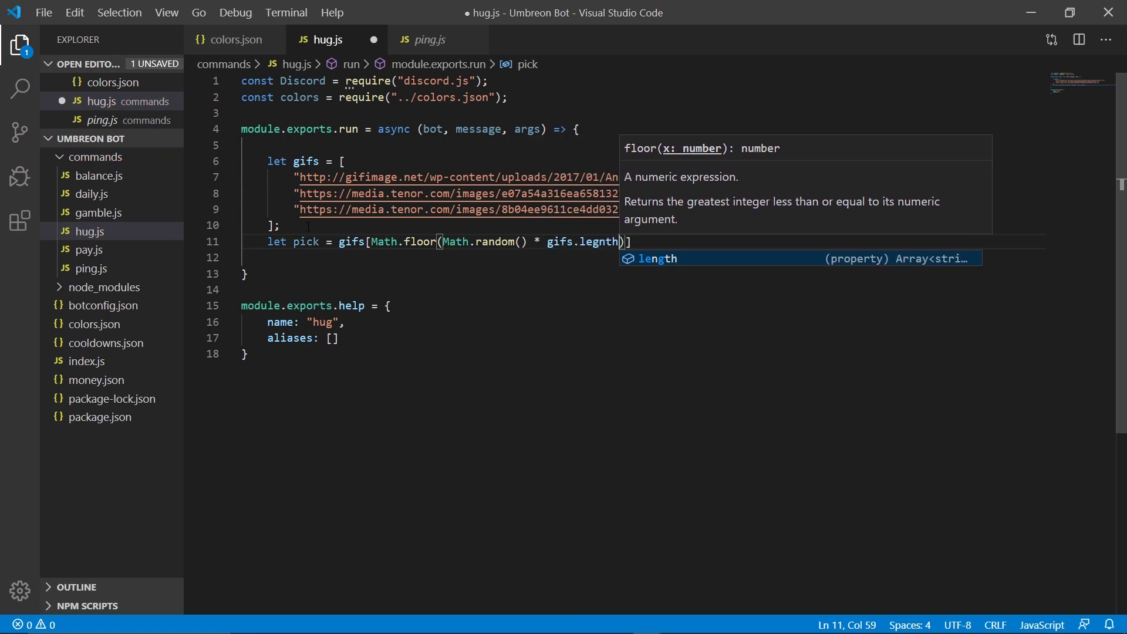
{"action": "key", "text": "BackSpace"}
{"action": "key", "text": "BackSpace"}
{"action": "key", "text": "BackSpace"}
{"action": "type", "text": "ngth"}
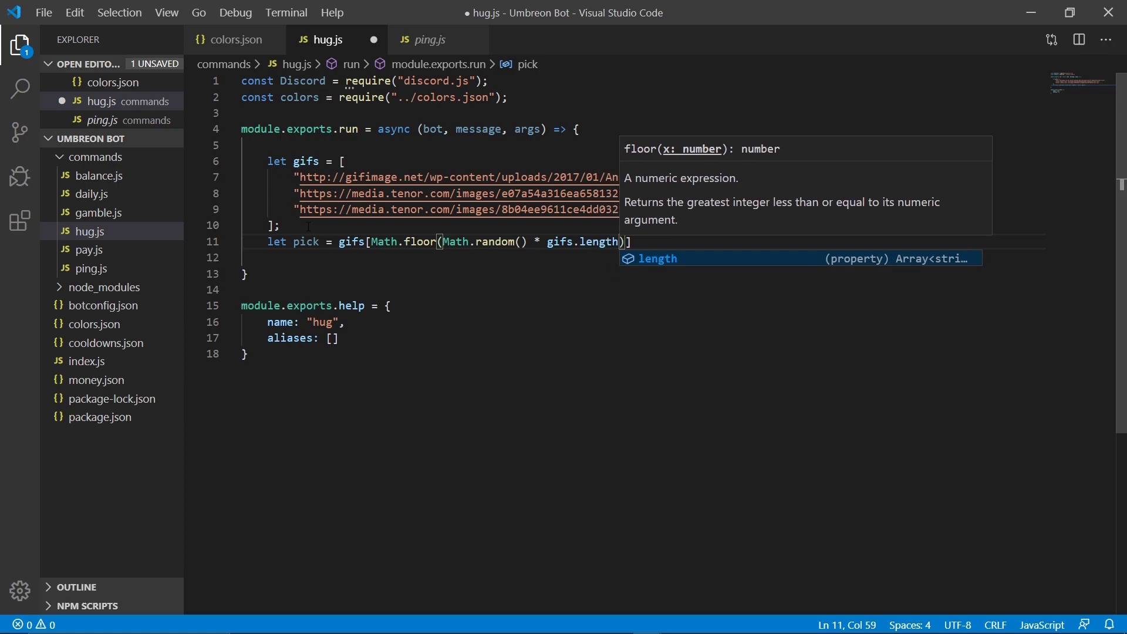
{"action": "key", "text": "End"}
{"action": "type", "text": ";"}
{"action": "key", "text": "Return"}
{"action": "key", "text": "Return"}
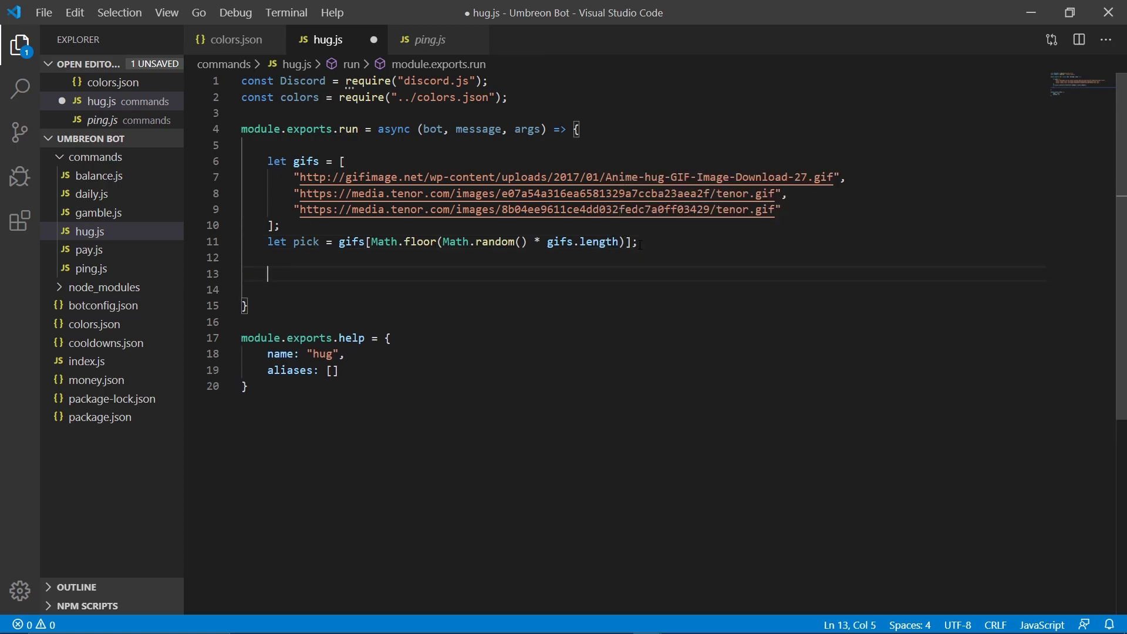
{"action": "type", "text": "let embed = new Di"}
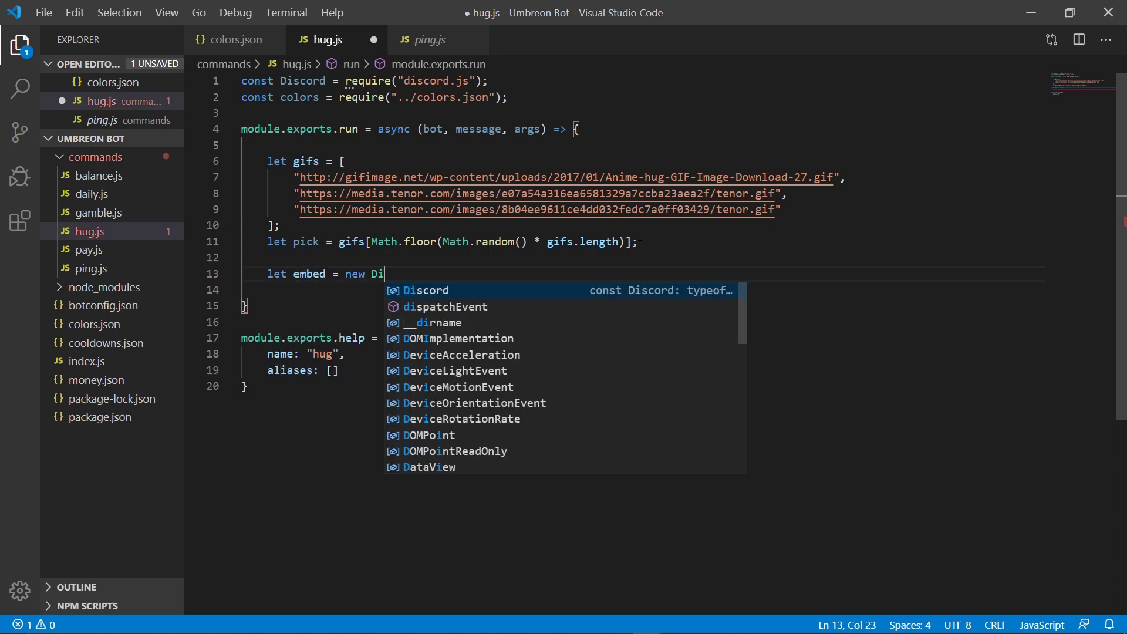
{"action": "type", "text": "scord.Rich"}
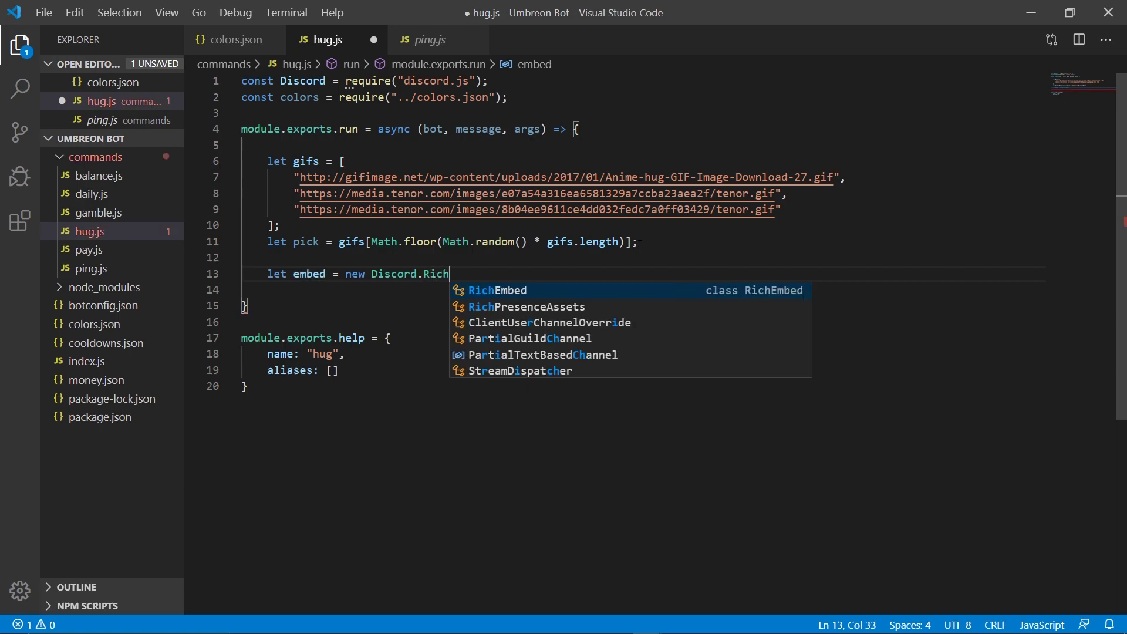
After the RichEmbed declaration, add embed.setColor(colors.purple); and embed.setImage(pick);
{"action": "key", "text": "Tab"}
{"action": "type", "text": "()"}
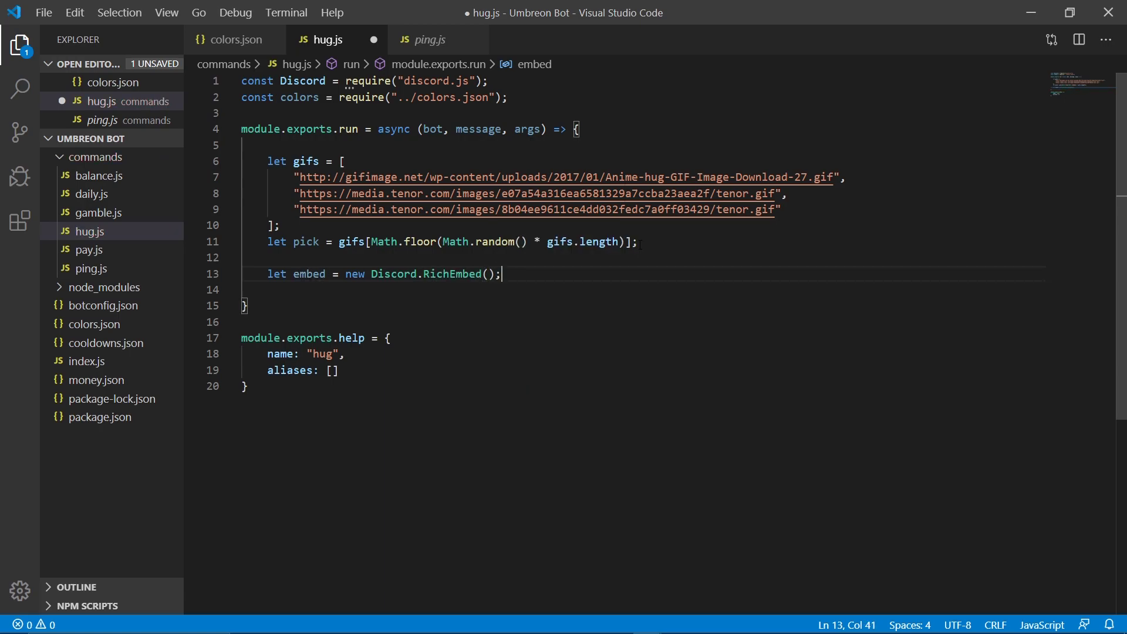
{"action": "type", "text": ";"}
{"action": "key", "text": "Return"}
{"action": "type", "text": "embed.set"}
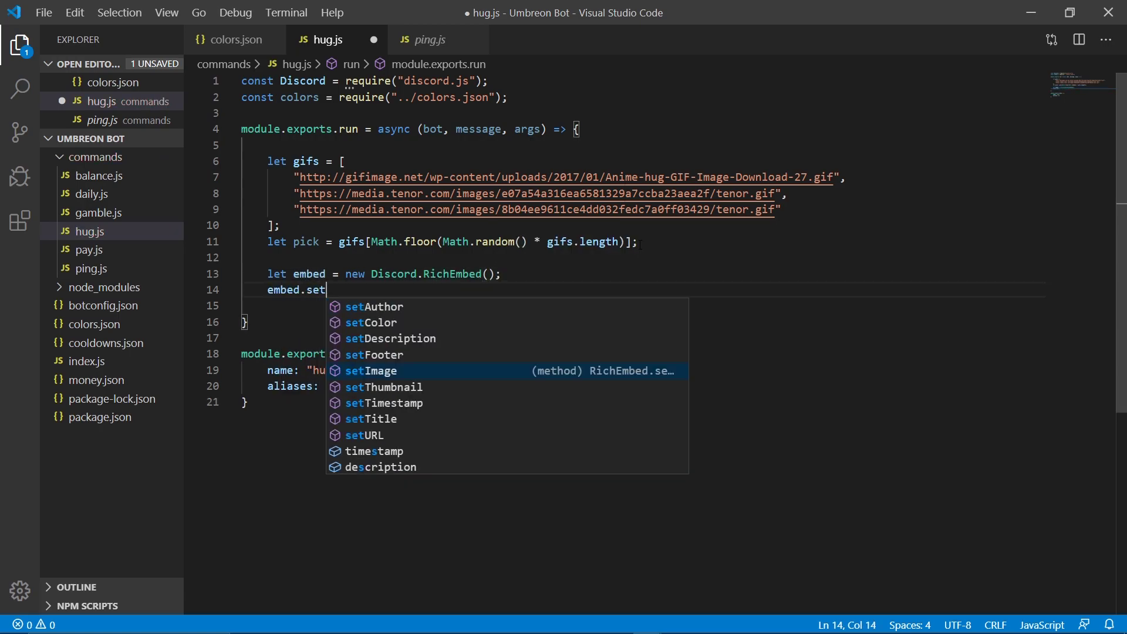
{"action": "type", "text": "C"}
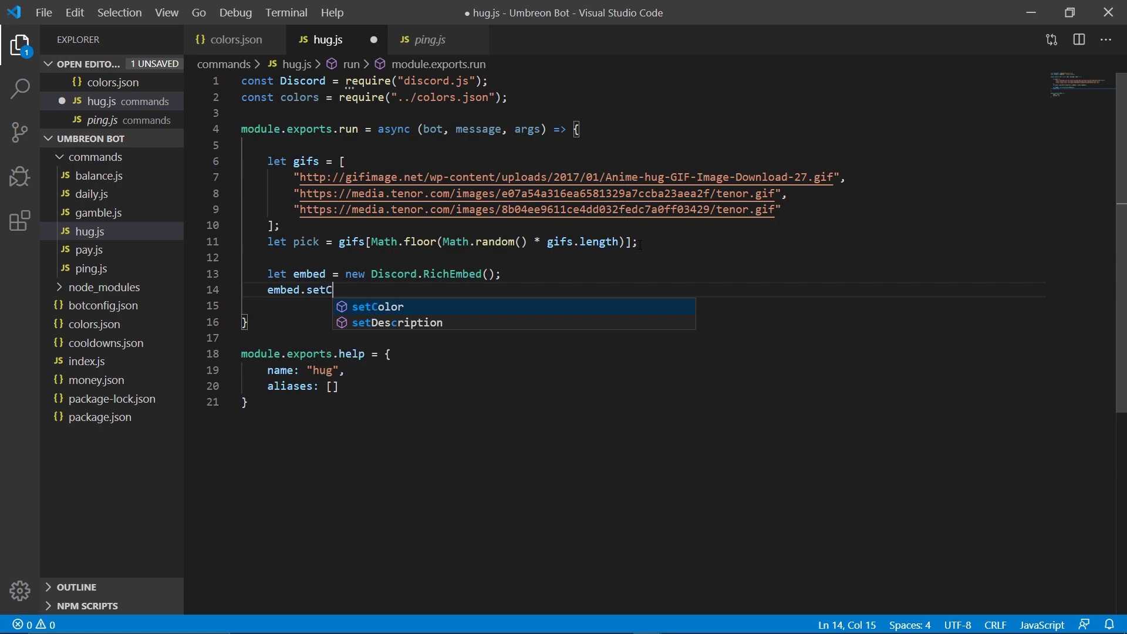
{"action": "key", "text": "Tab"}
{"action": "type", "text": "("}
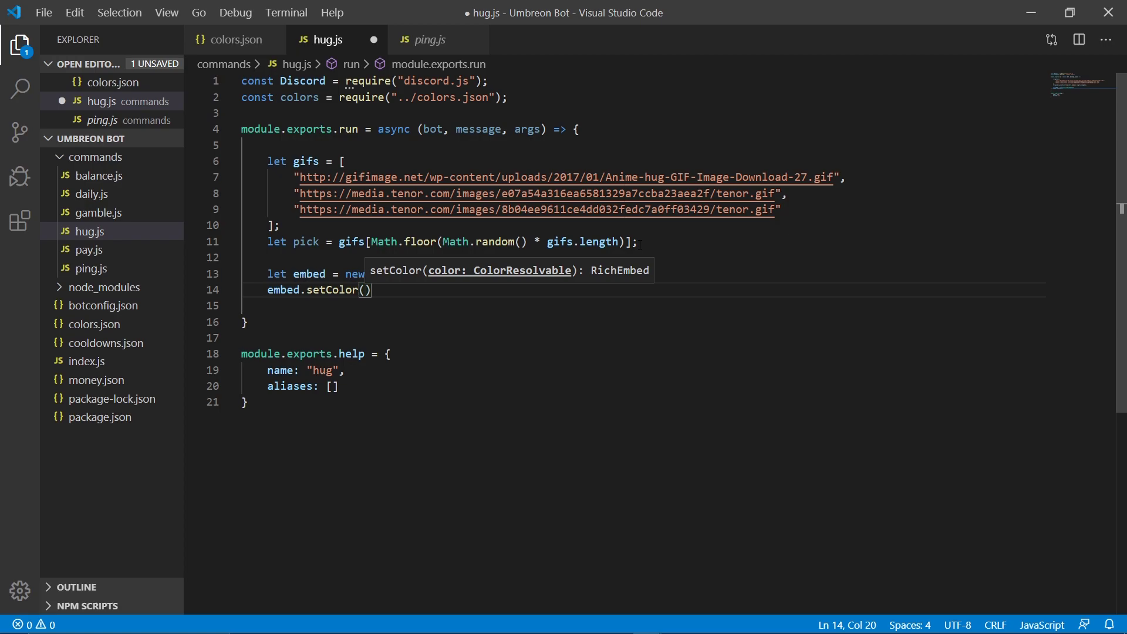
{"action": "type", "text": "colors."}
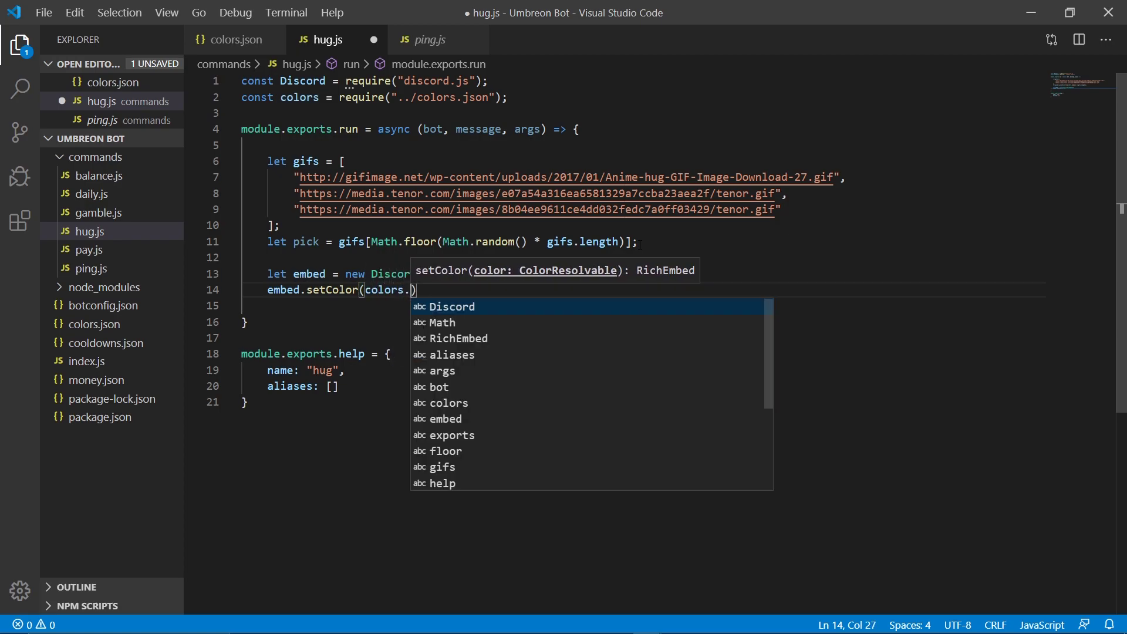
{"action": "type", "text": "purple)"}
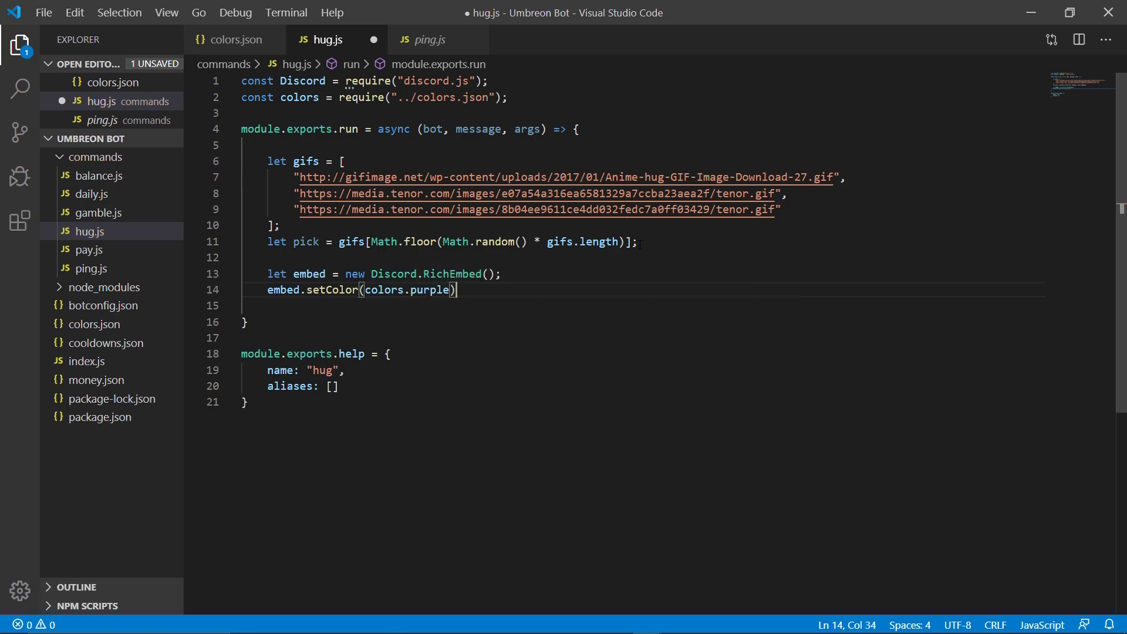
{"action": "type", "text": ";"}
{"action": "key", "text": "Return"}
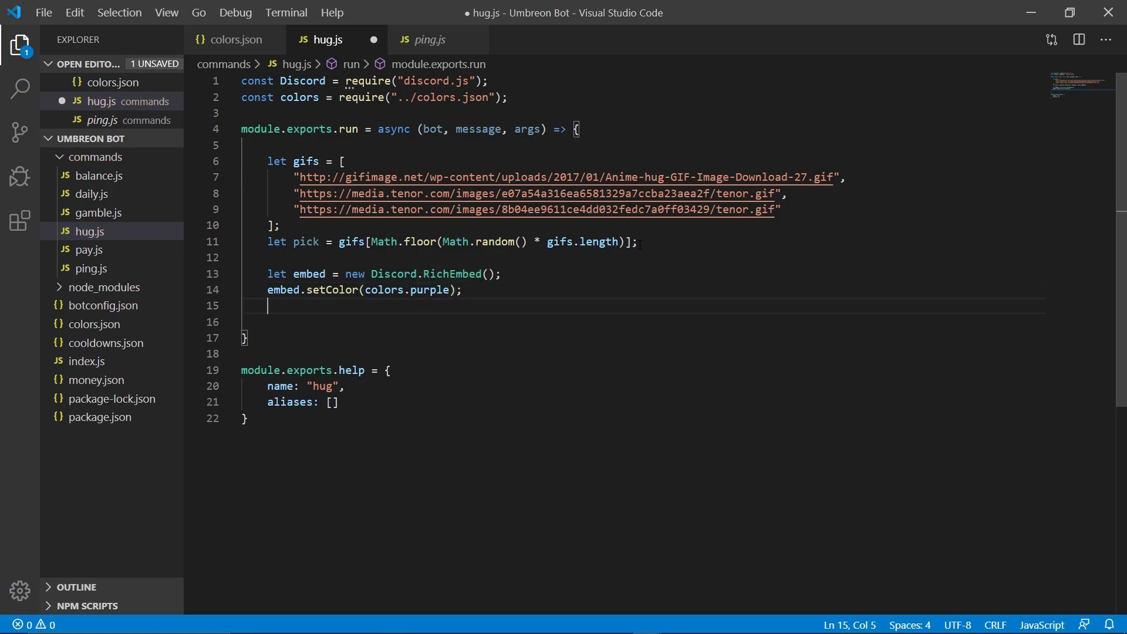
{"action": "type", "text": "embed.set"}
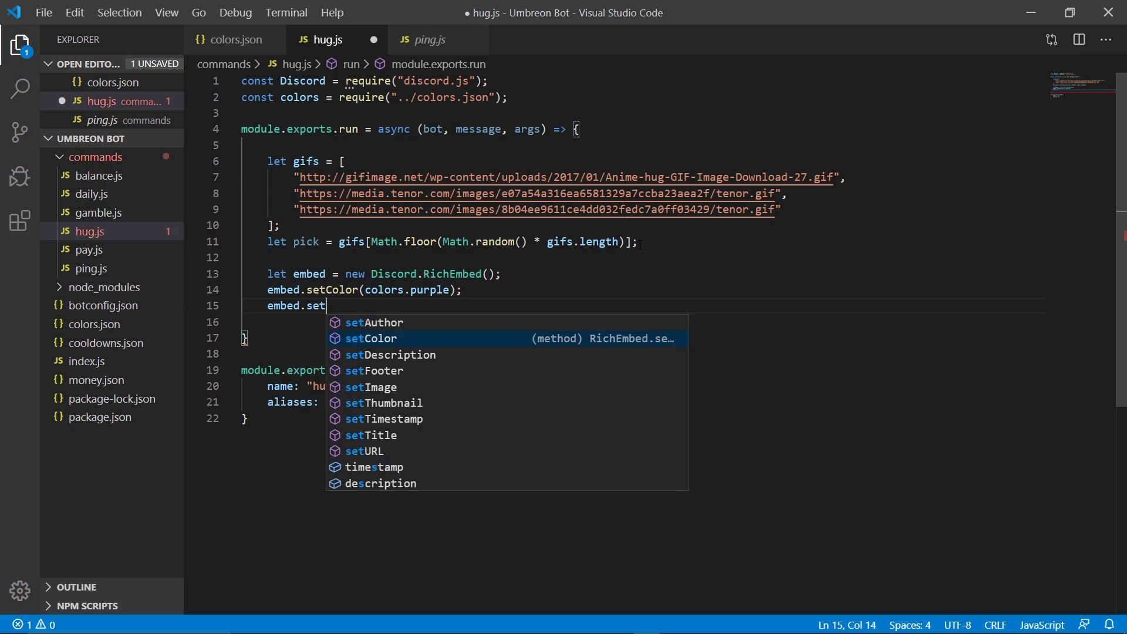
{"action": "type", "text": "Image("}
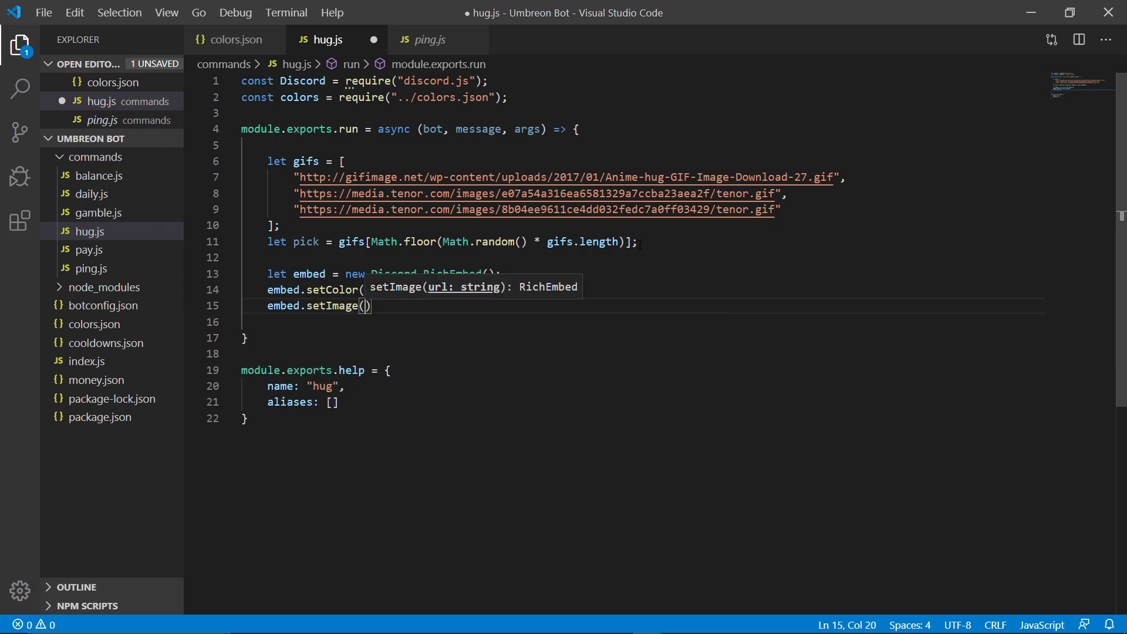
{"action": "type", "text": "pick"}
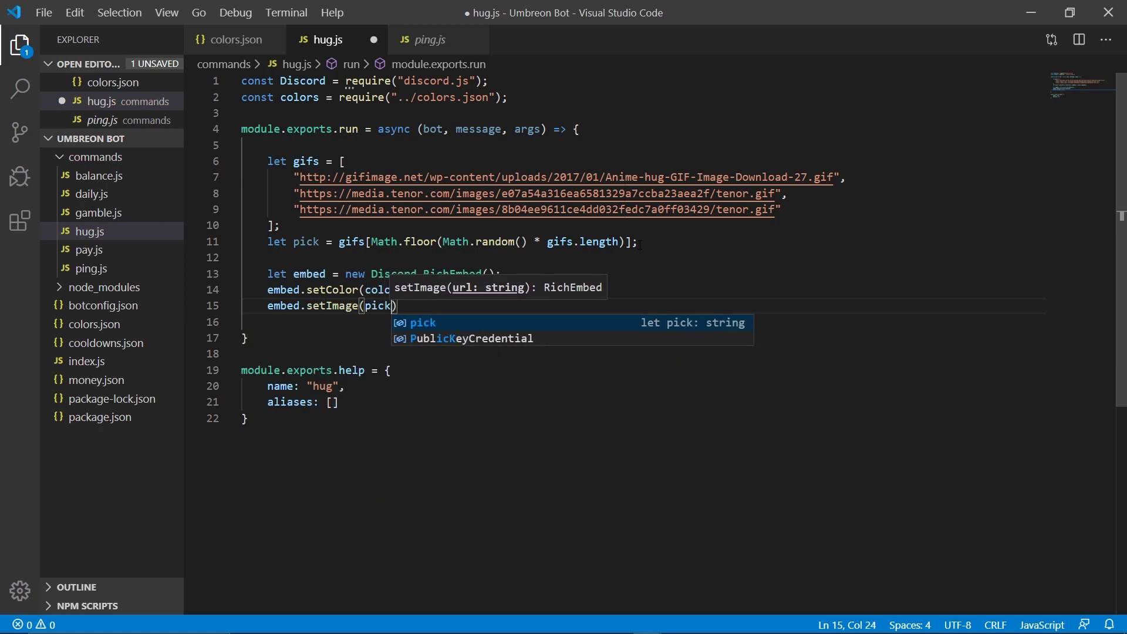
{"action": "key", "text": "Escape"}
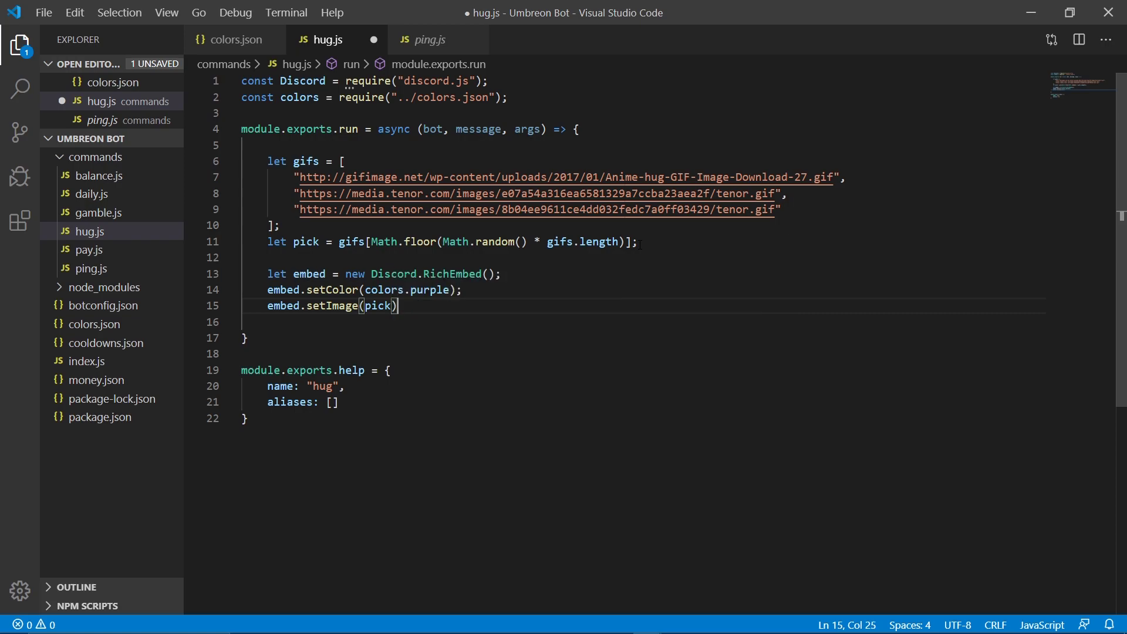
{"action": "type", "text": ";"}
{"action": "key", "text": "Return"}
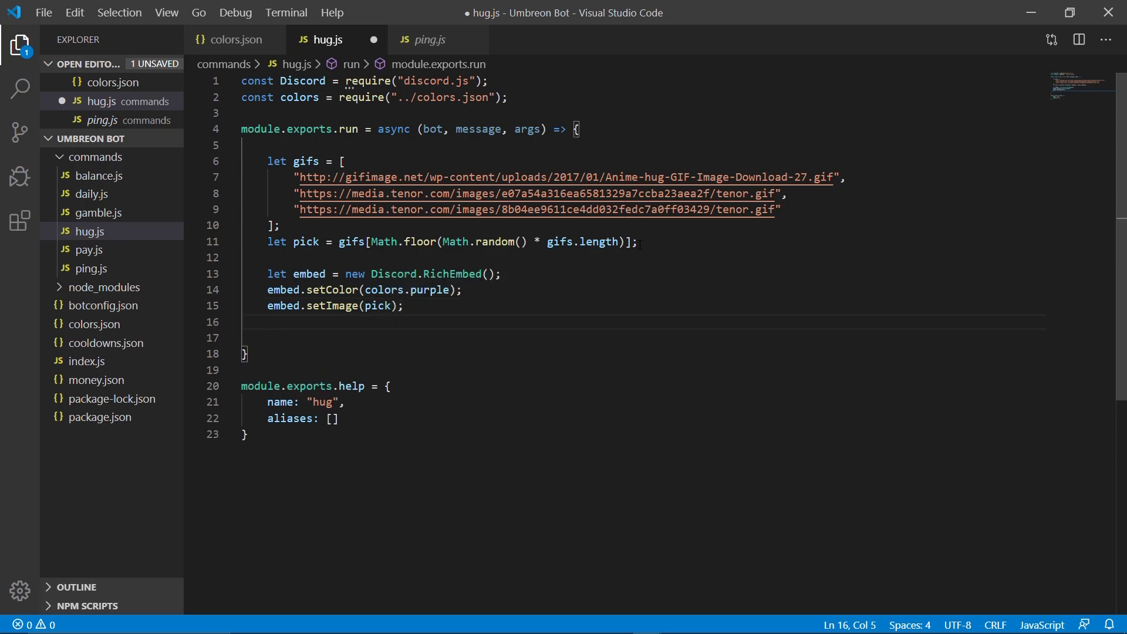
{"action": "key", "text": "Return"}
{"action": "type", "text": "if("}
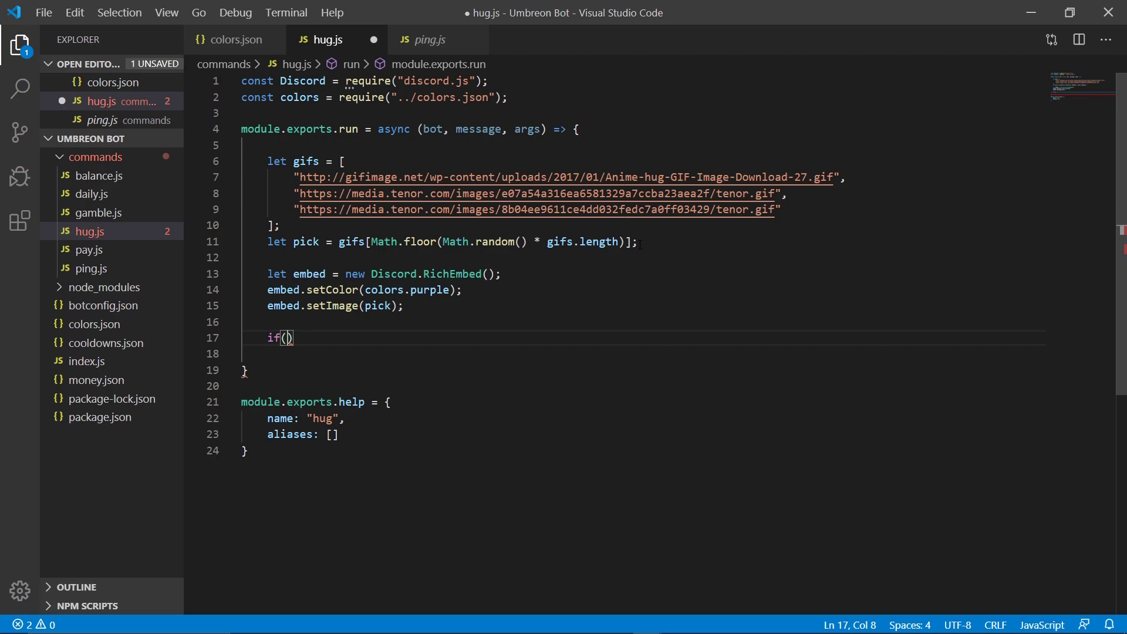
{"action": "type", "text": "args[0"}
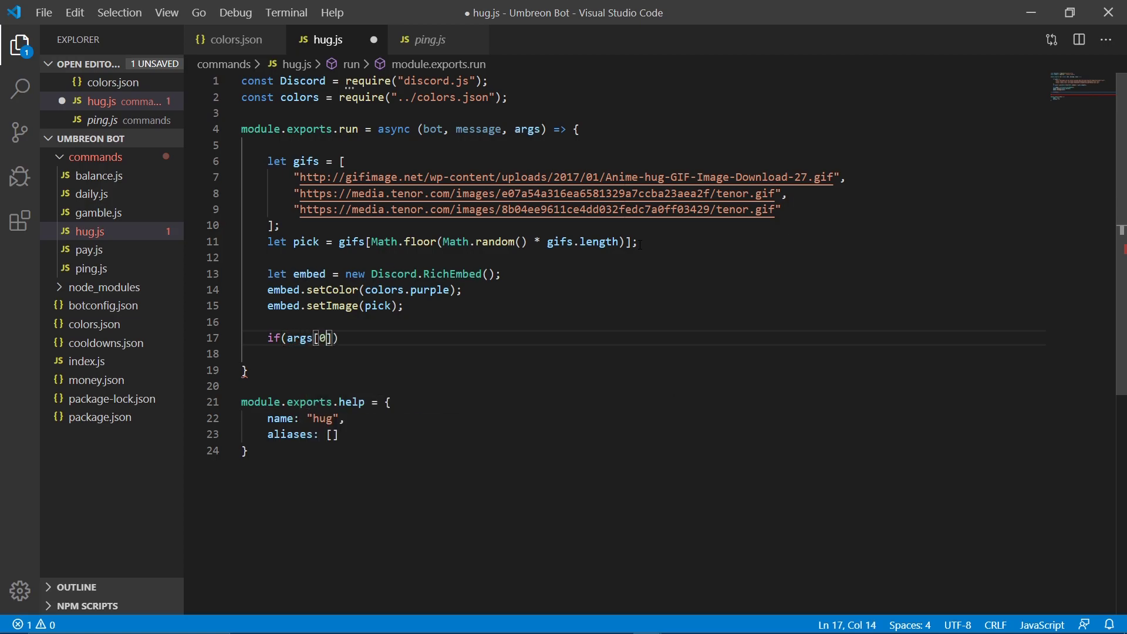
Add an if(args[0]) block with let user = message.mentions.members.first(); inside
{"action": "key", "text": "Right"}
{"action": "key", "text": "Right"}
{"action": "type", "text": "{"}
{"action": "key", "text": "Return"}
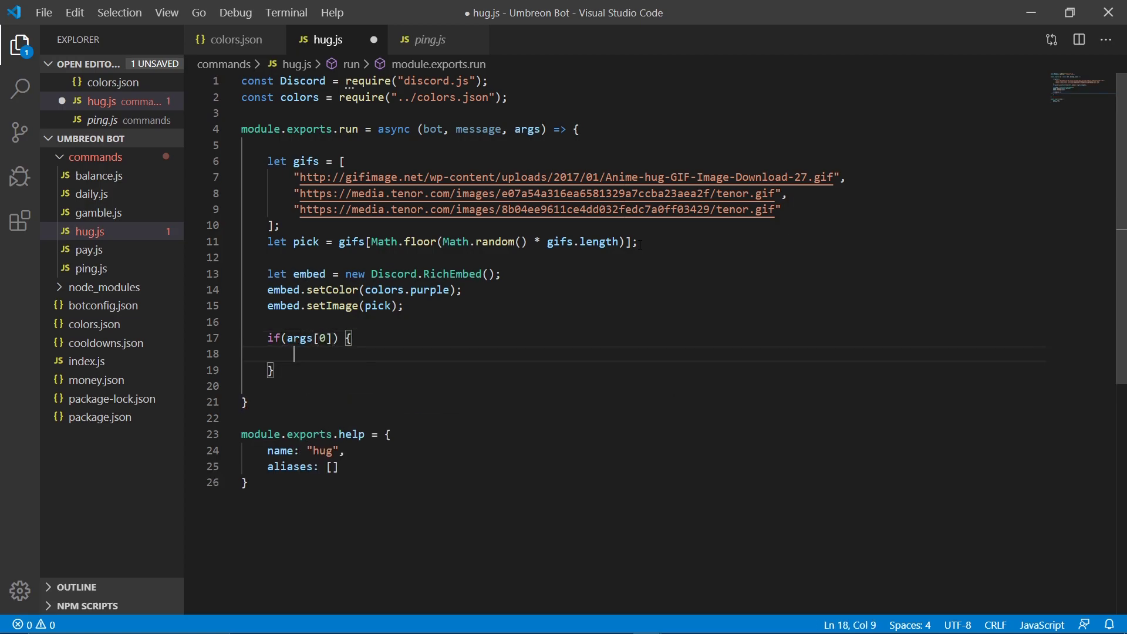
{"action": "scroll", "coordinate": [616, 265], "scroll_direction": "down", "scroll_amount": 1}
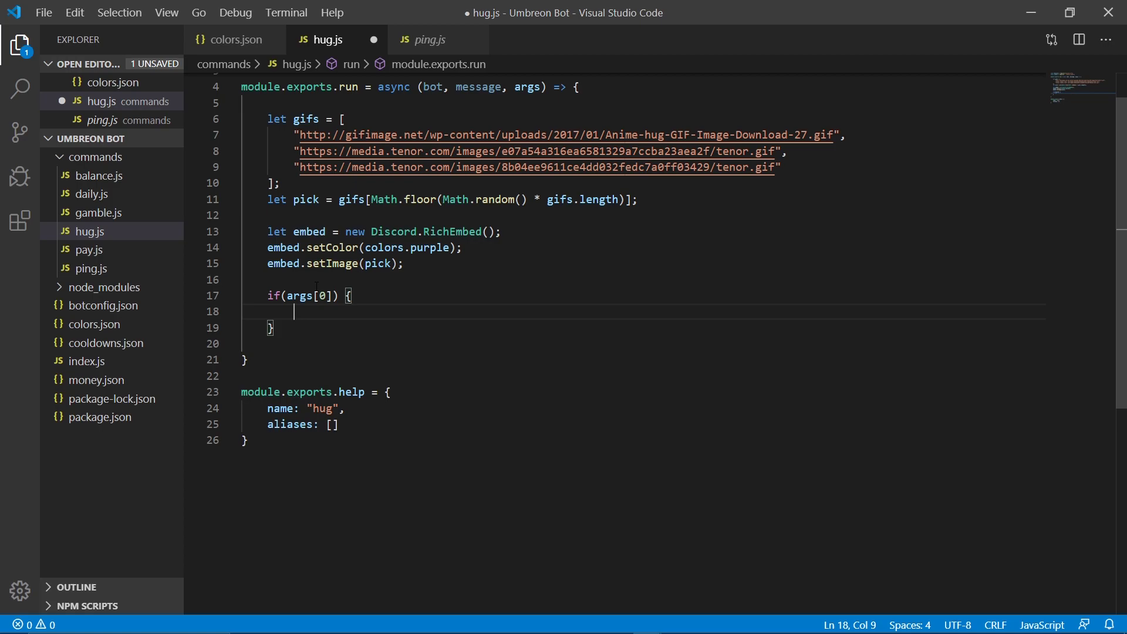
{"action": "type", "text": "let user = "}
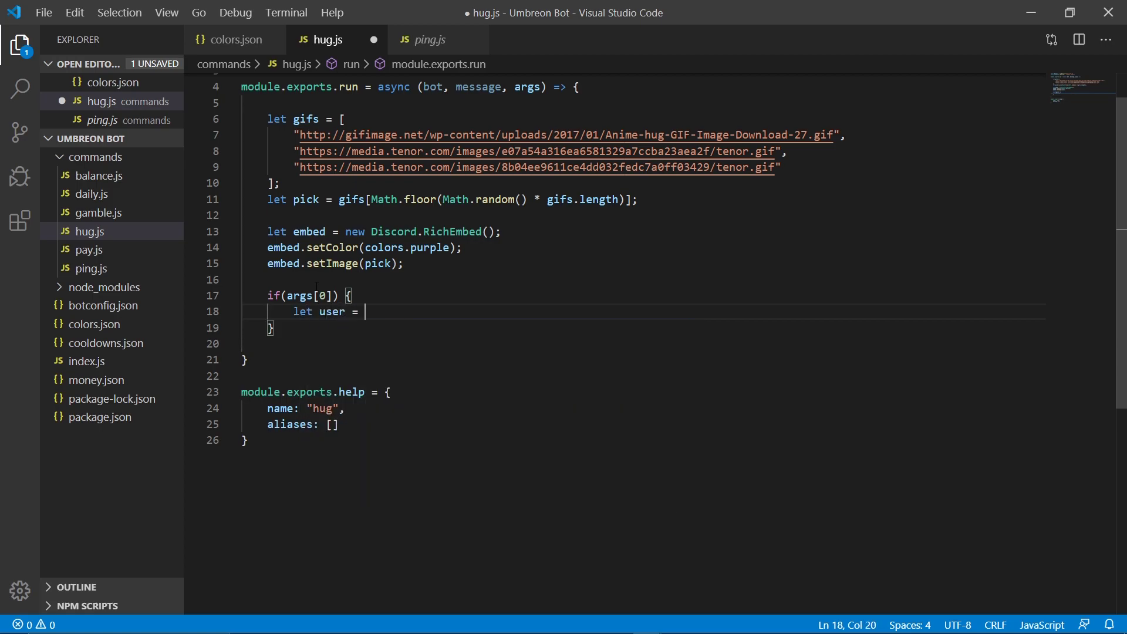
{"action": "type", "text": "message"}
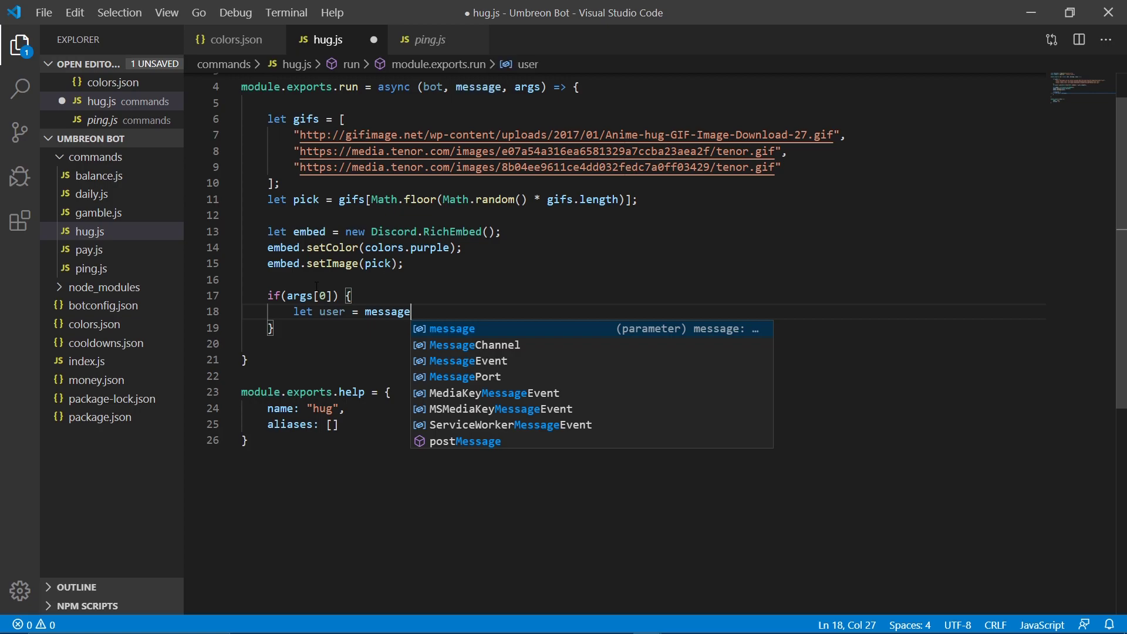
{"action": "type", "text": ".mentions."}
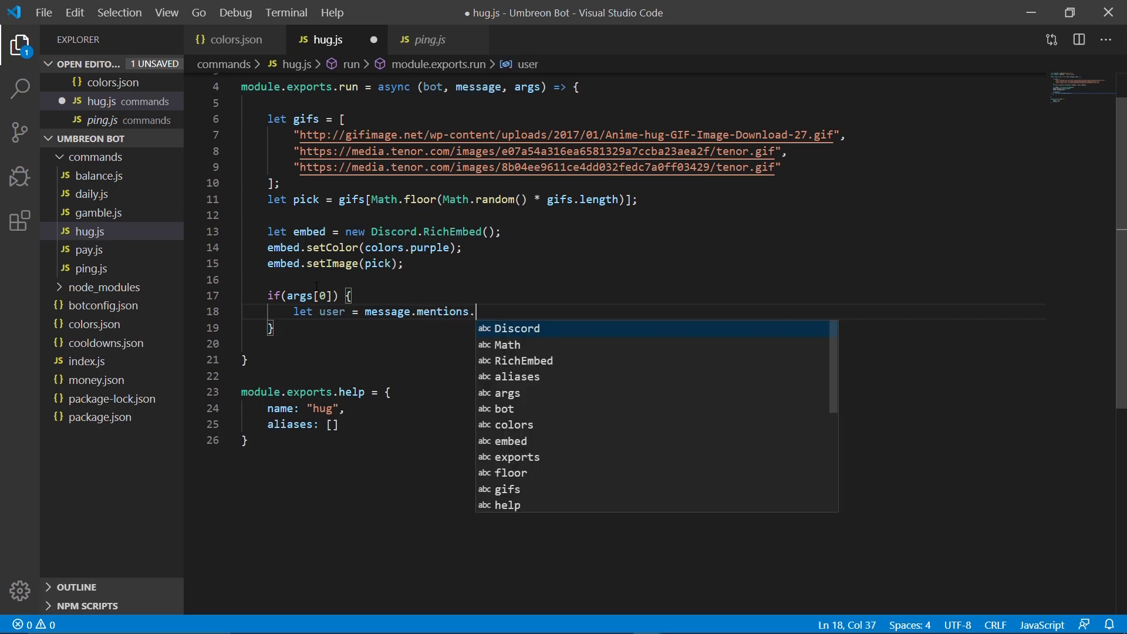
{"action": "type", "text": "members,"}
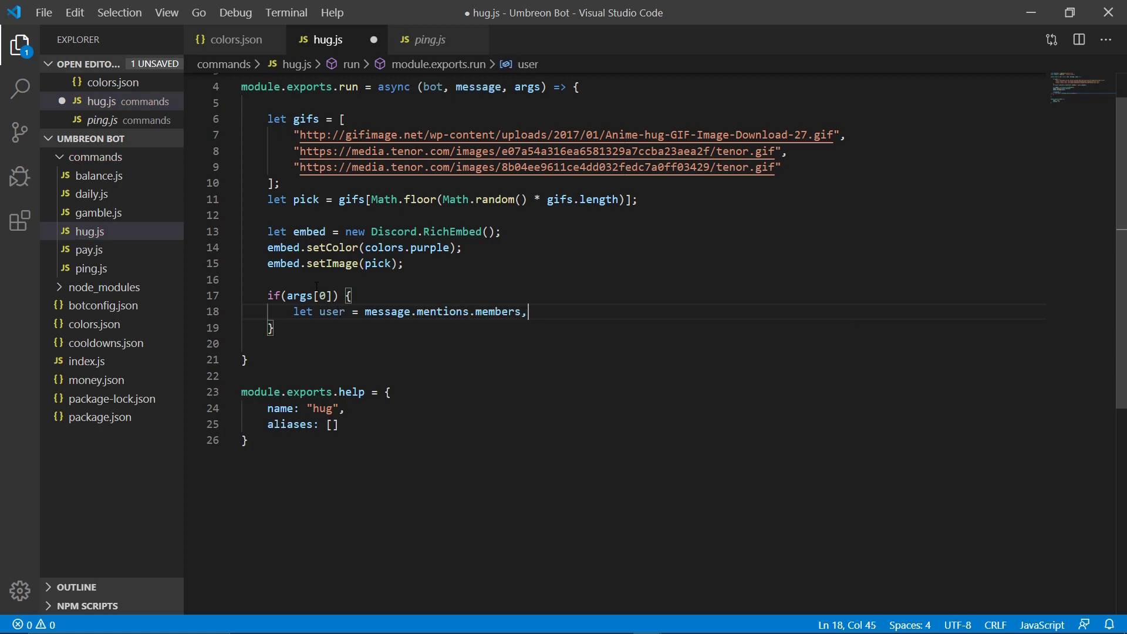
{"action": "key", "text": "BackSpace"}
{"action": "type", "text": ".first"}
{"action": "type", "text": "();"}
{"action": "key", "text": "Return"}
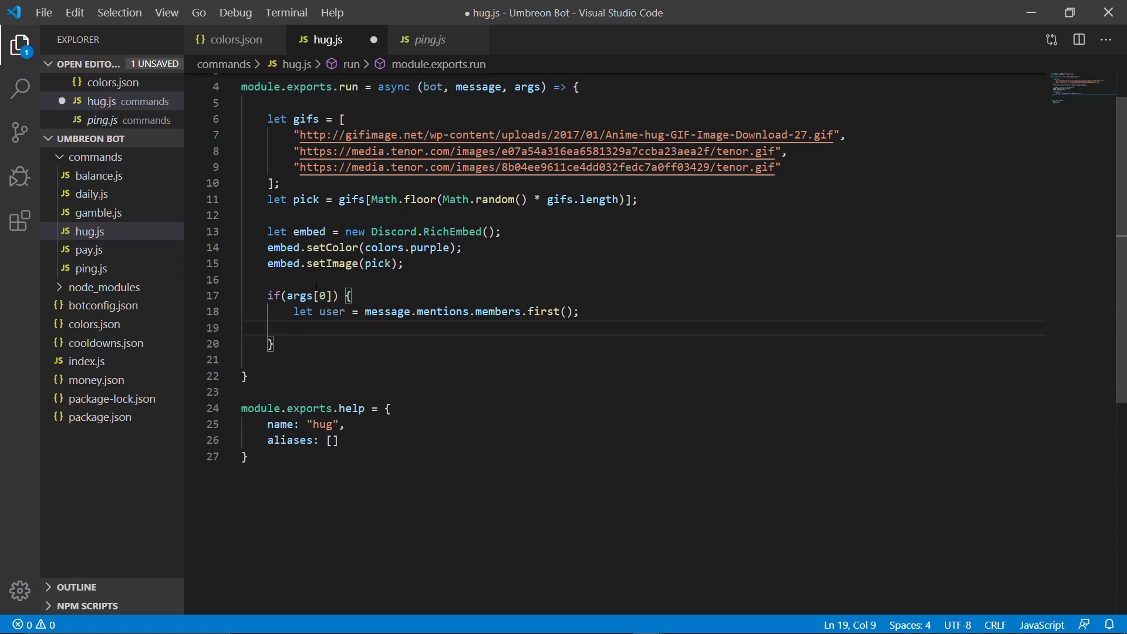
{"action": "type", "text": "embed."}
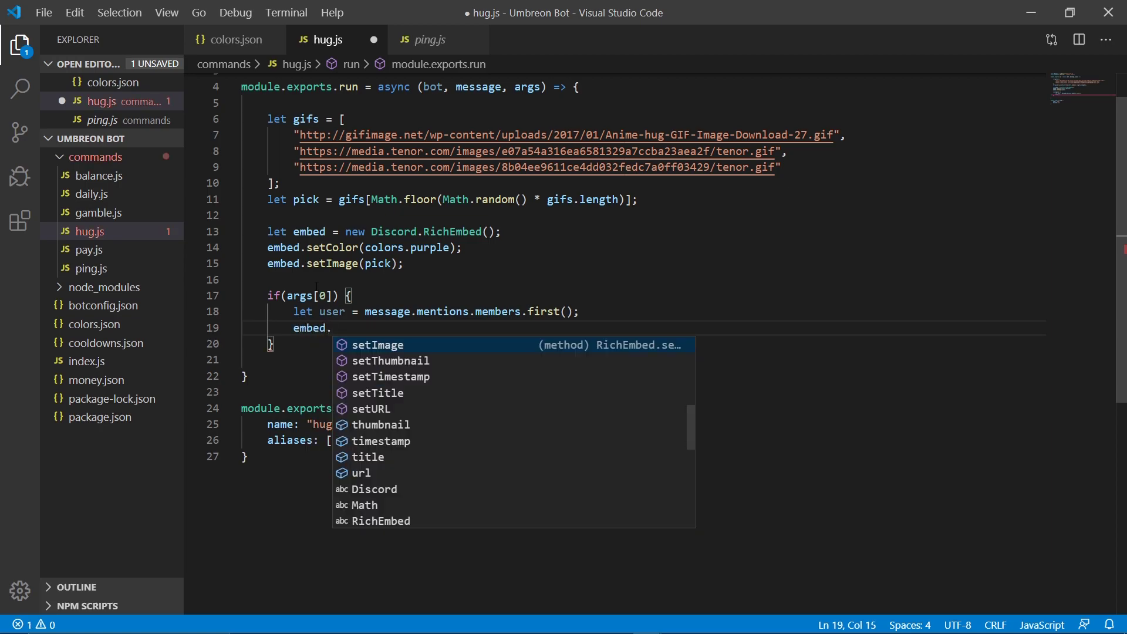
{"action": "type", "text": "setTitl"}
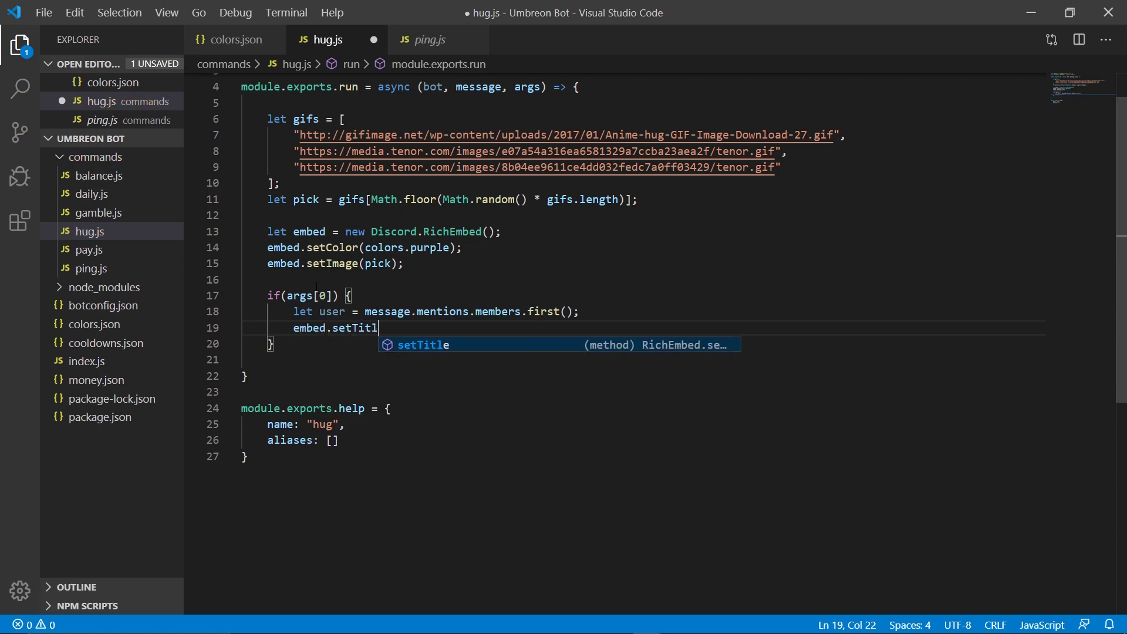
{"action": "type", "text": "e("}
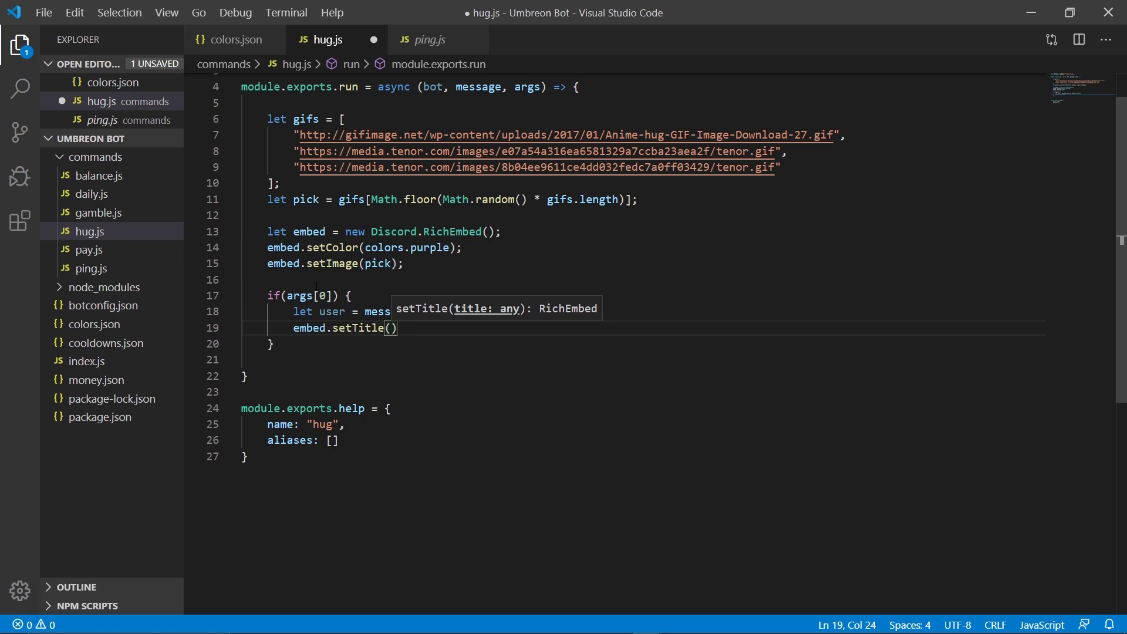
{"action": "type", "text": "`${"}
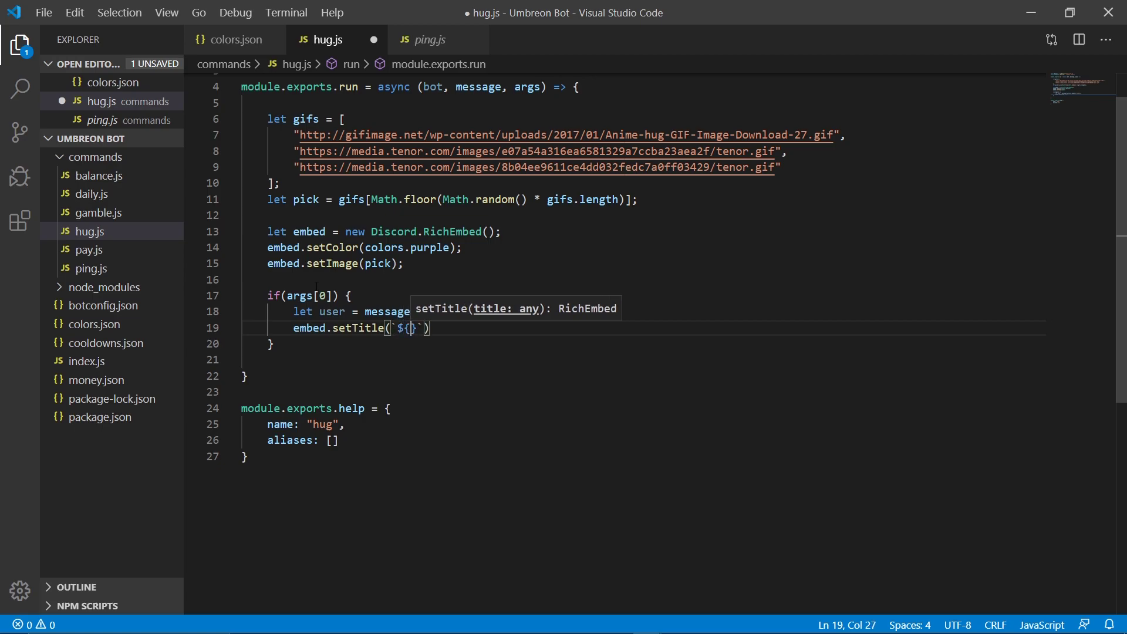
{"action": "type", "text": "message.autr"}
Set the embed title to '<author username> hugs <bot.users.get(user.id).username>!' on line 19
{"action": "key", "text": "BackSpace"}
{"action": "type", "text": "hor."}
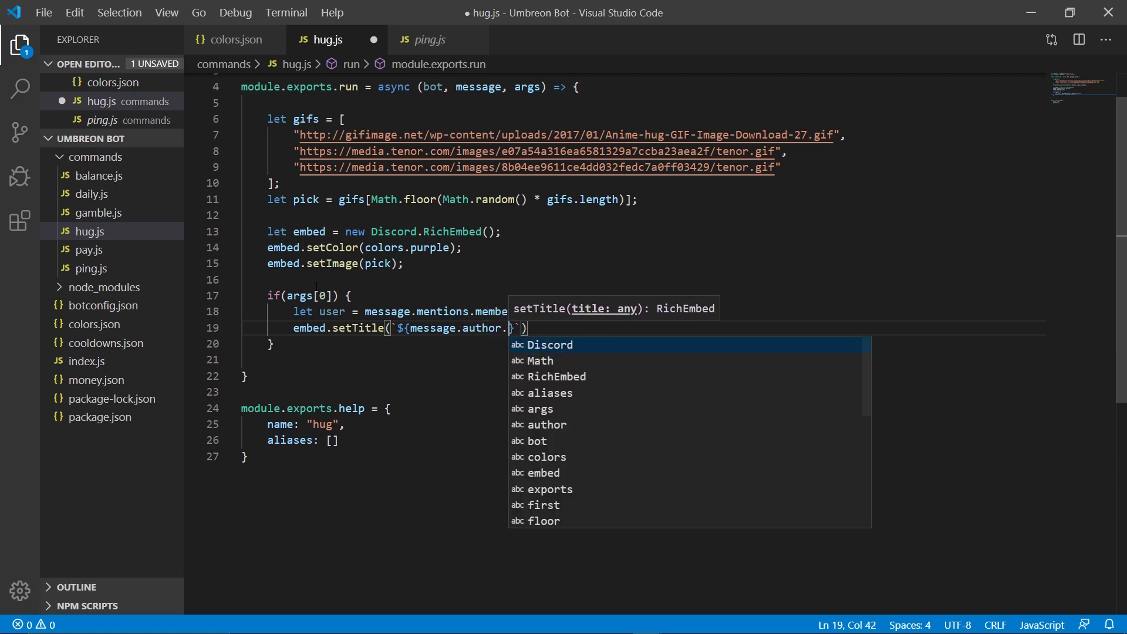
{"action": "type", "text": "username"}
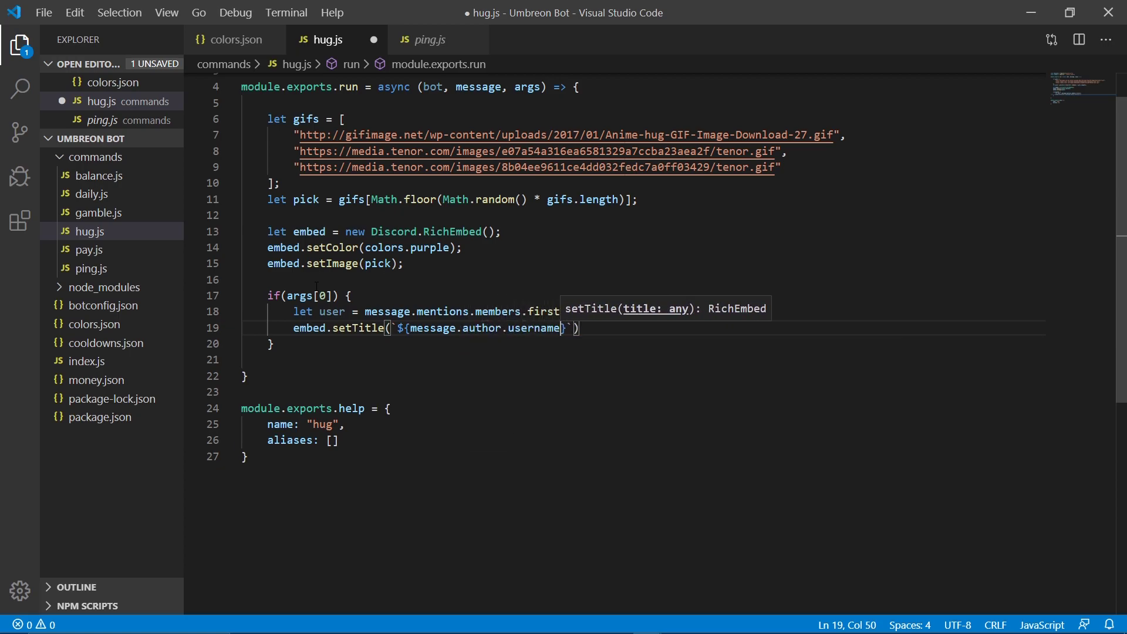
{"action": "type", "text": "} "}
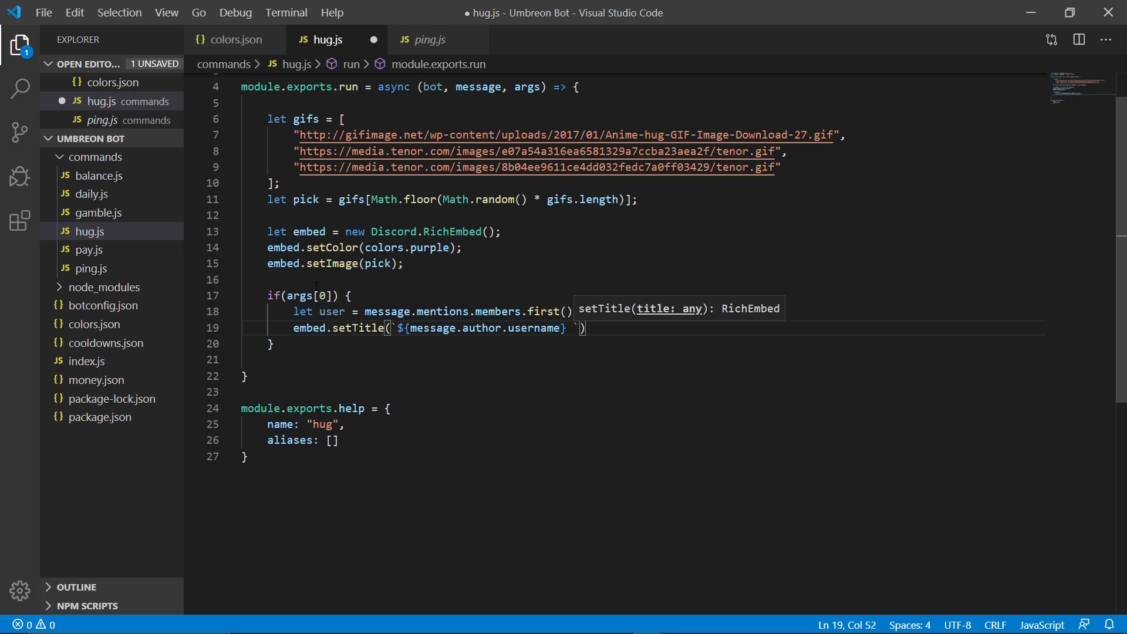
{"action": "type", "text": "hugs ${"}
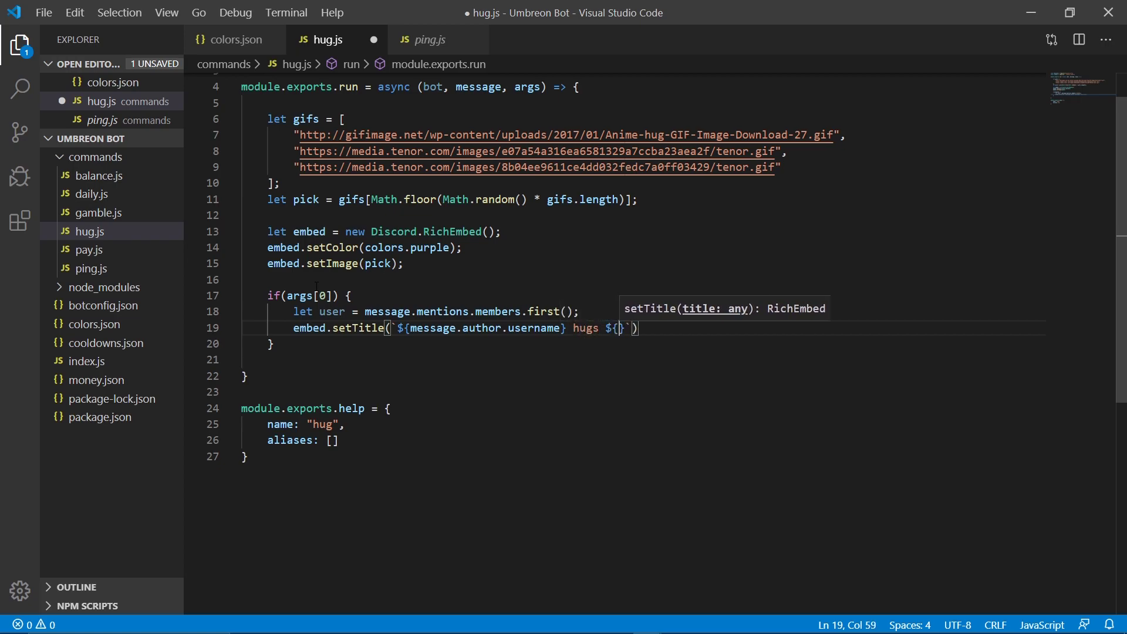
{"action": "type", "text": "bot."}
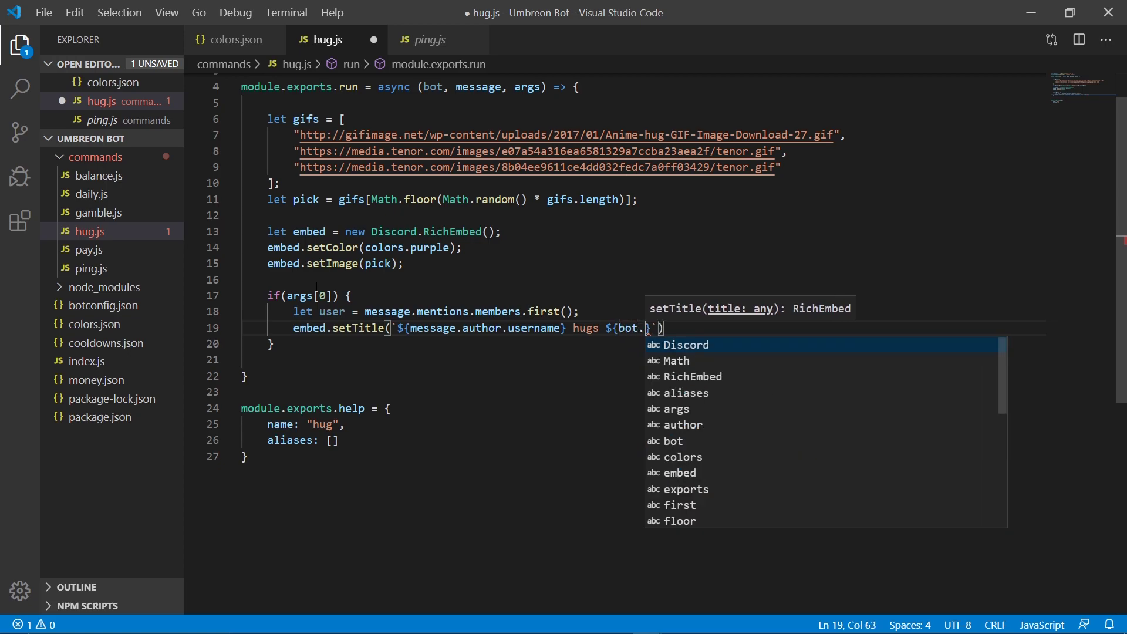
{"action": "type", "text": "users.get"}
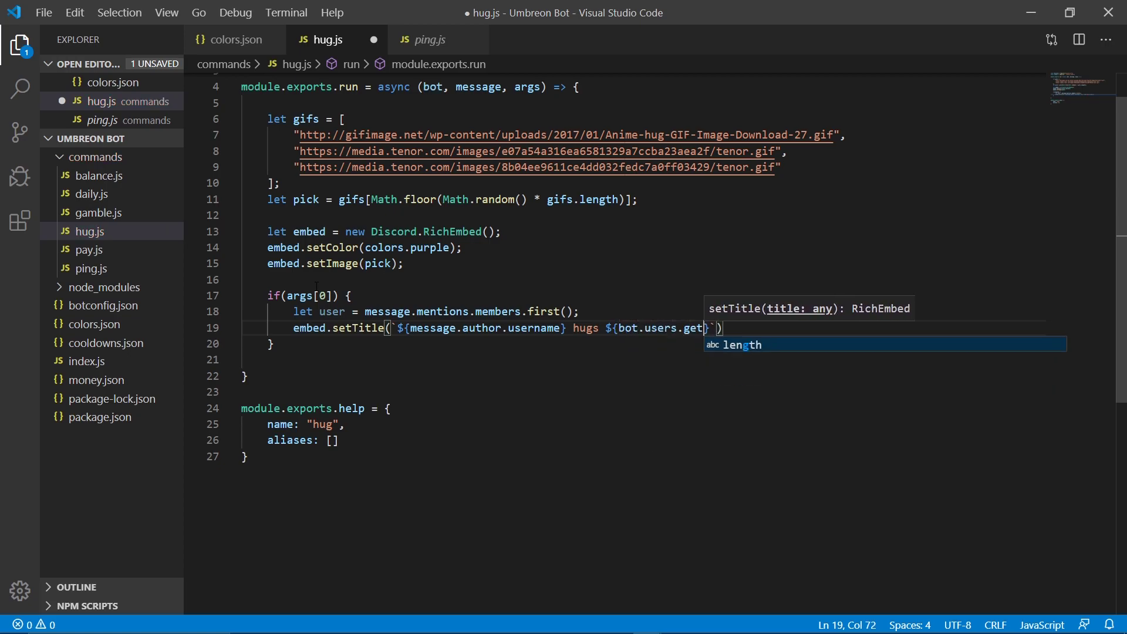
{"action": "type", "text": "(user"}
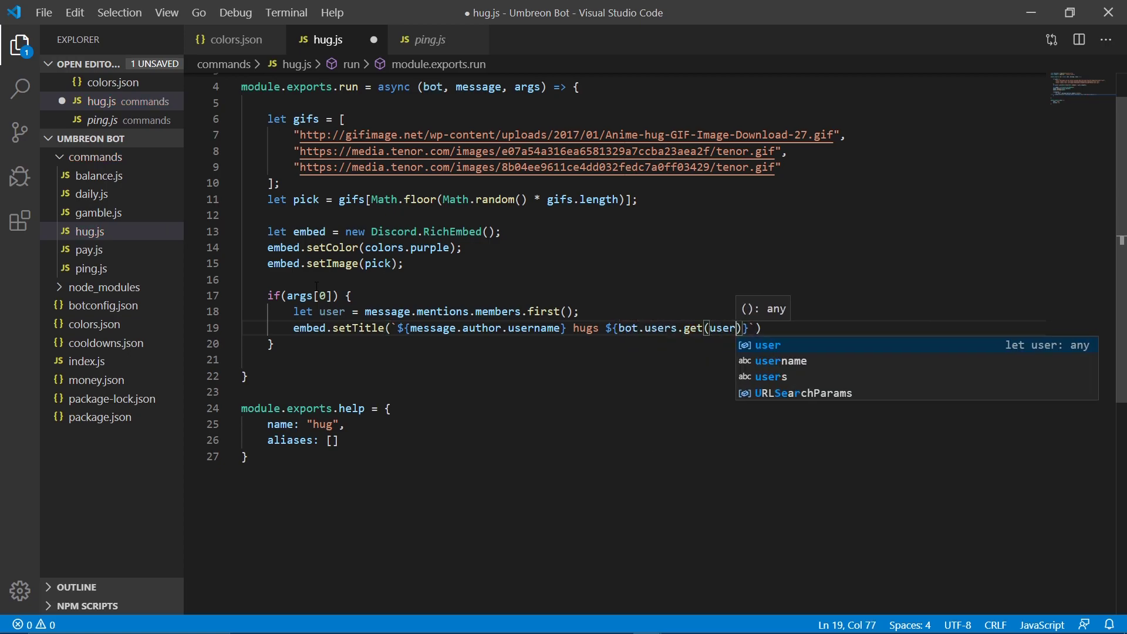
{"action": "type", "text": ".id"}
{"action": "key", "text": "Right"}
{"action": "type", "text": ".username"}
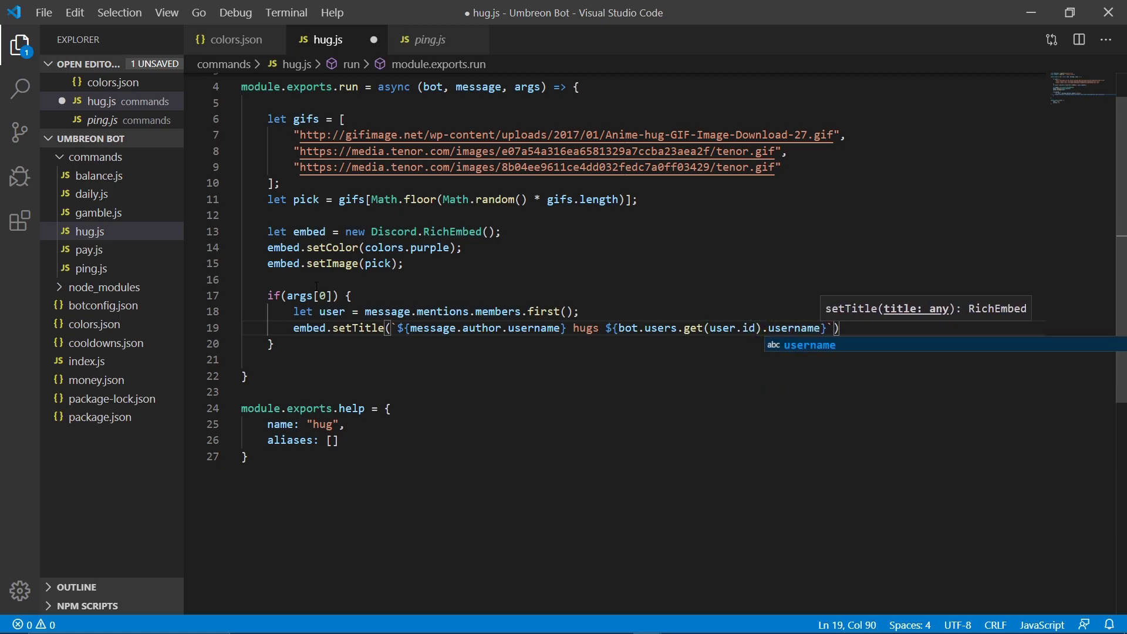
{"action": "key", "text": "Right"}
{"action": "type", "text": "!"}
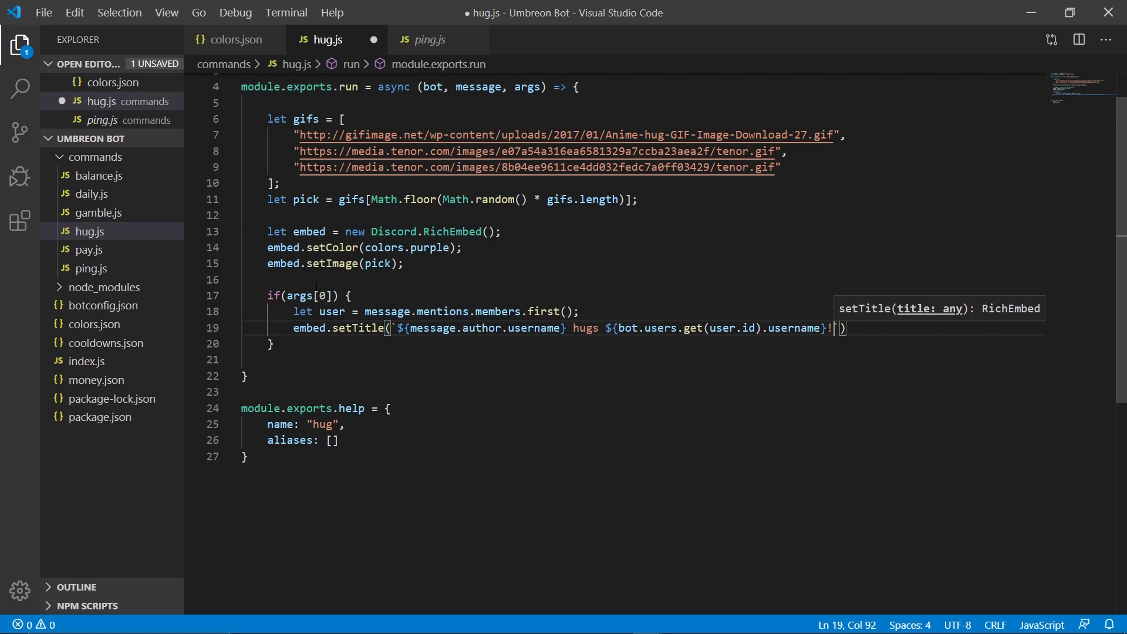
{"action": "left_click", "coordinate": [256, 359]}
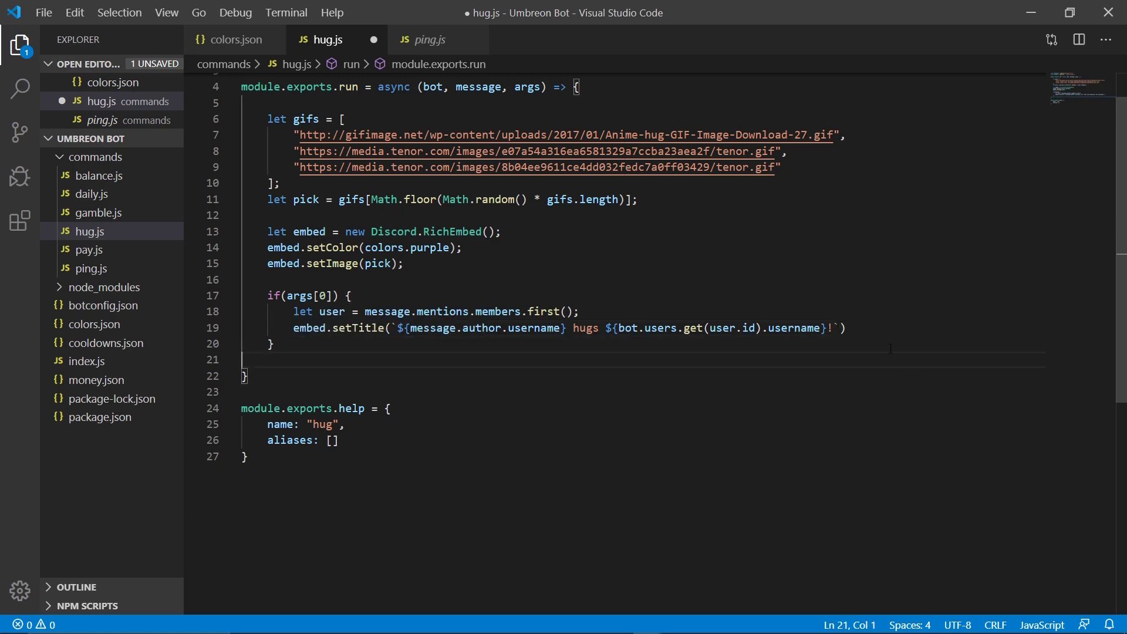
{"action": "left_click", "coordinate": [889, 328]}
{"action": "type", "text": ";"}
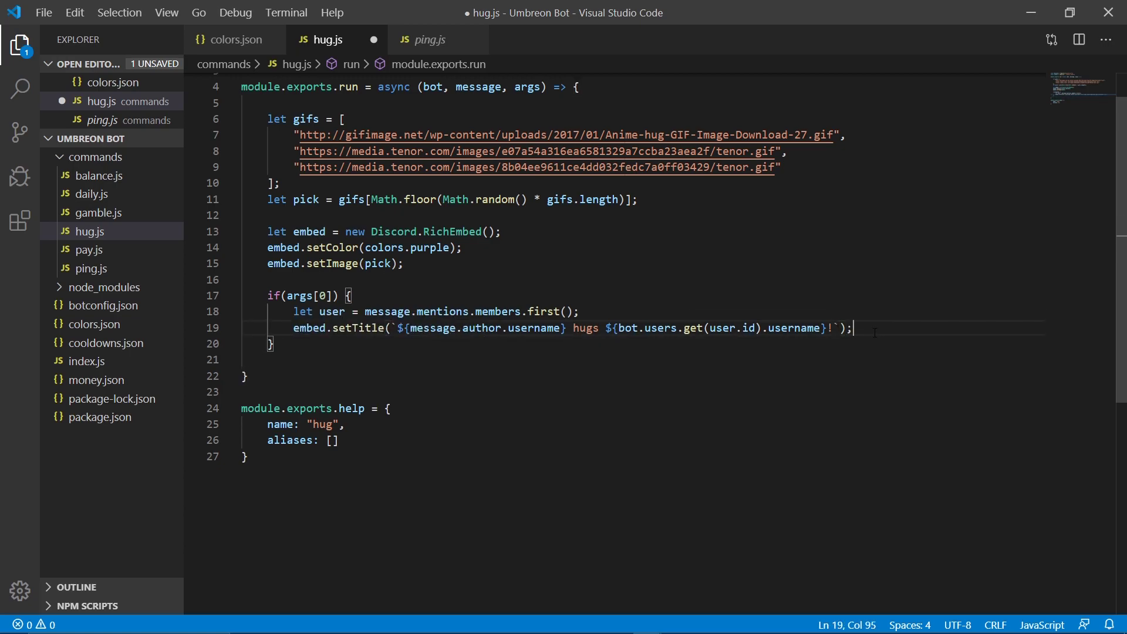
{"action": "left_click", "coordinate": [356, 346]}
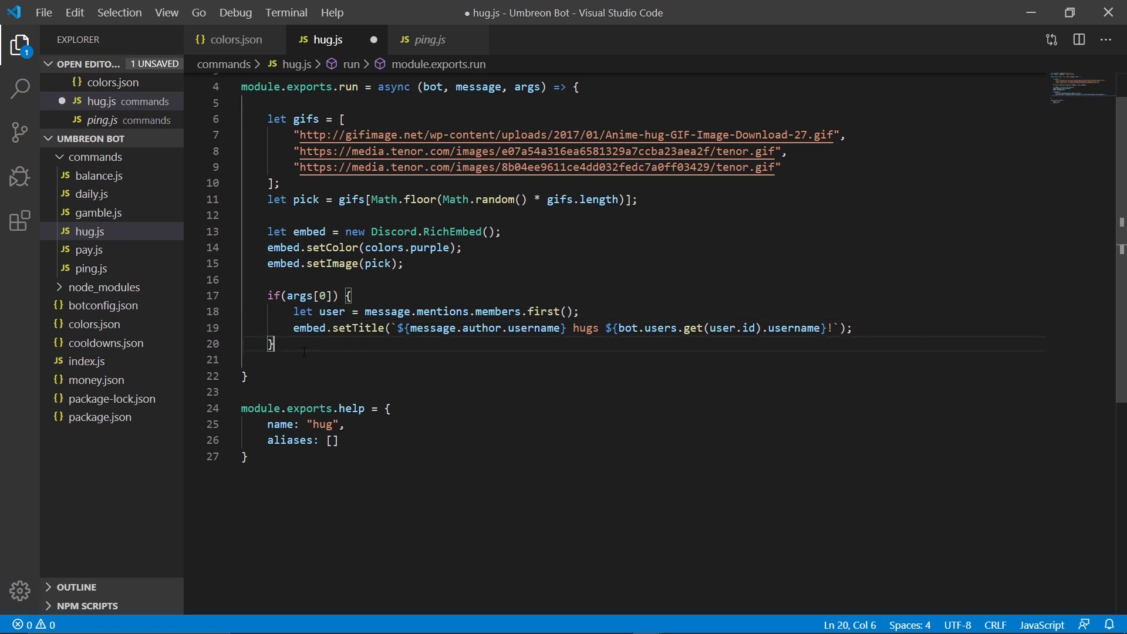
{"action": "type", "text": "else {"}
Copy the setTitle template from line 19 into the new else block on line 21
{"action": "key", "text": "Return"}
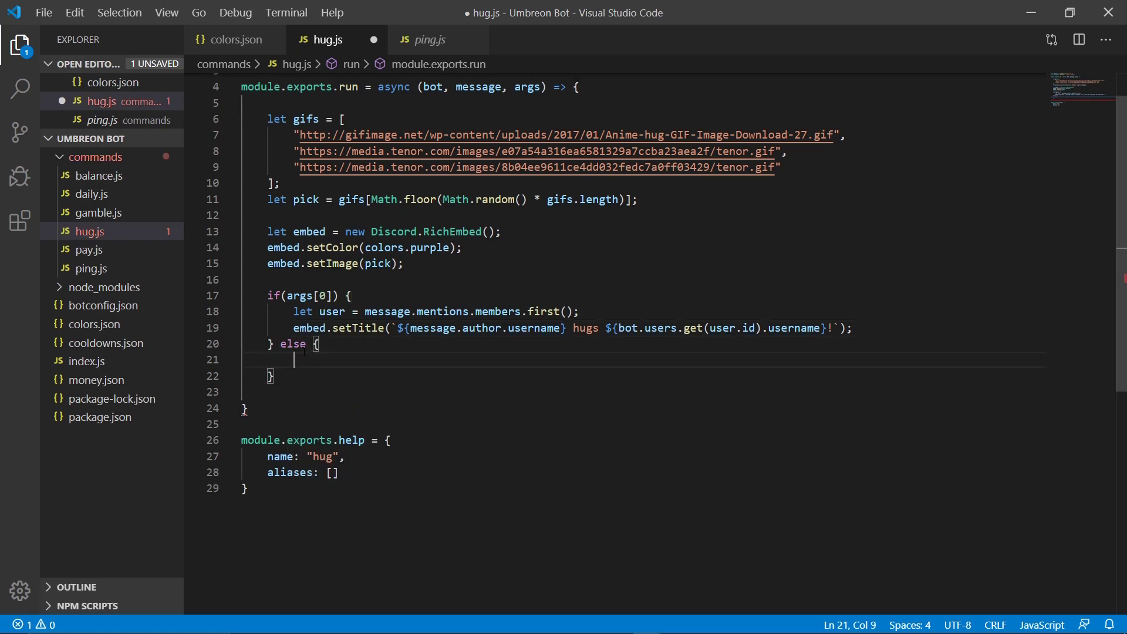
{"action": "type", "text": "embed"}
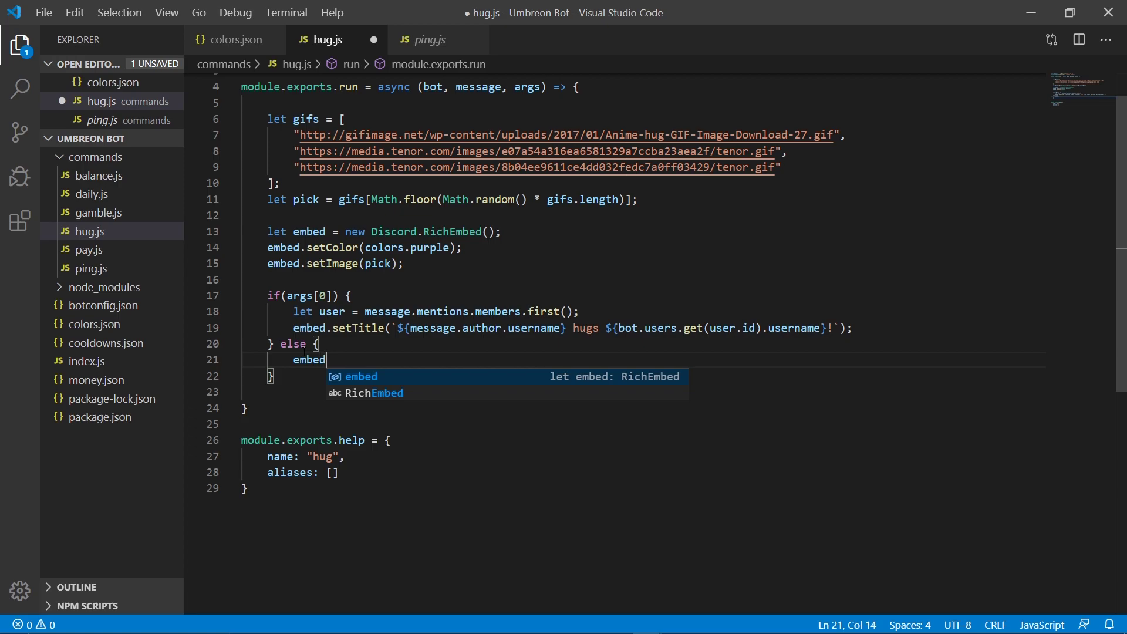
{"action": "type", "text": ".setTitle()"}
{"action": "mouse_move", "coordinate": [394, 328]}
{"action": "left_mouse_down"}
{"action": "mouse_move", "coordinate": [842, 328]}
{"action": "mouse_move", "coordinate": [393, 328]}
{"action": "left_mouse_up"}
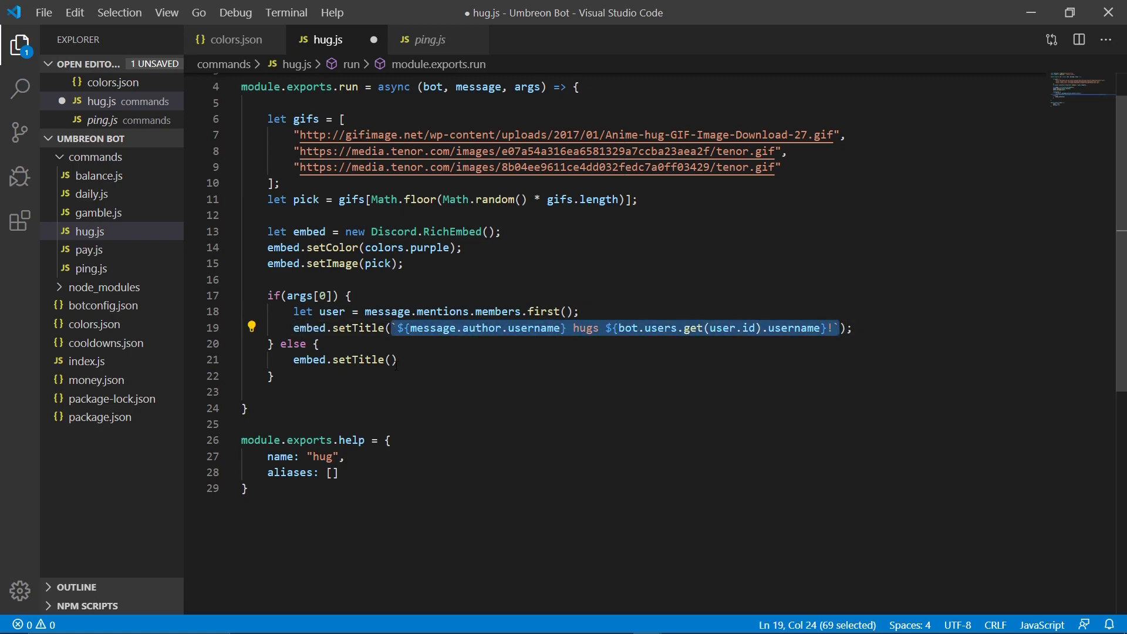
{"action": "key", "text": "ctrl+c"}
{"action": "left_click", "coordinate": [392, 360]}
{"action": "key", "text": "ctrl+v"}
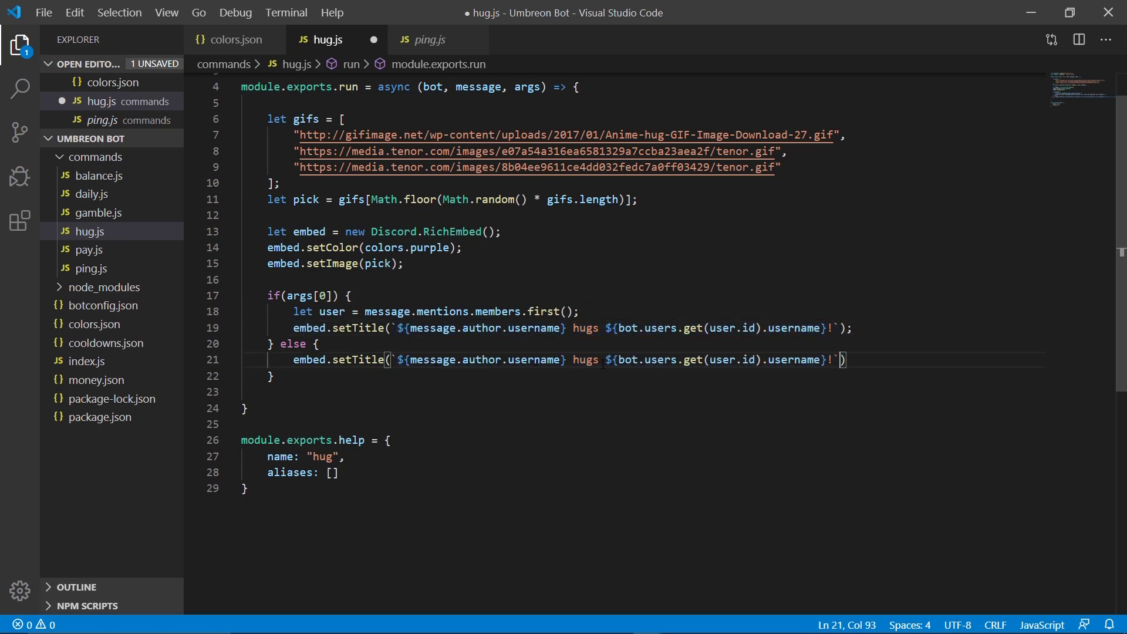
Replace the copied hugs text with 'wants a hug.' and save hug.js
{"action": "left_click_drag", "start_coordinate": [573, 359], "coordinate": [828, 360]}
{"action": "type", "text": "w"}
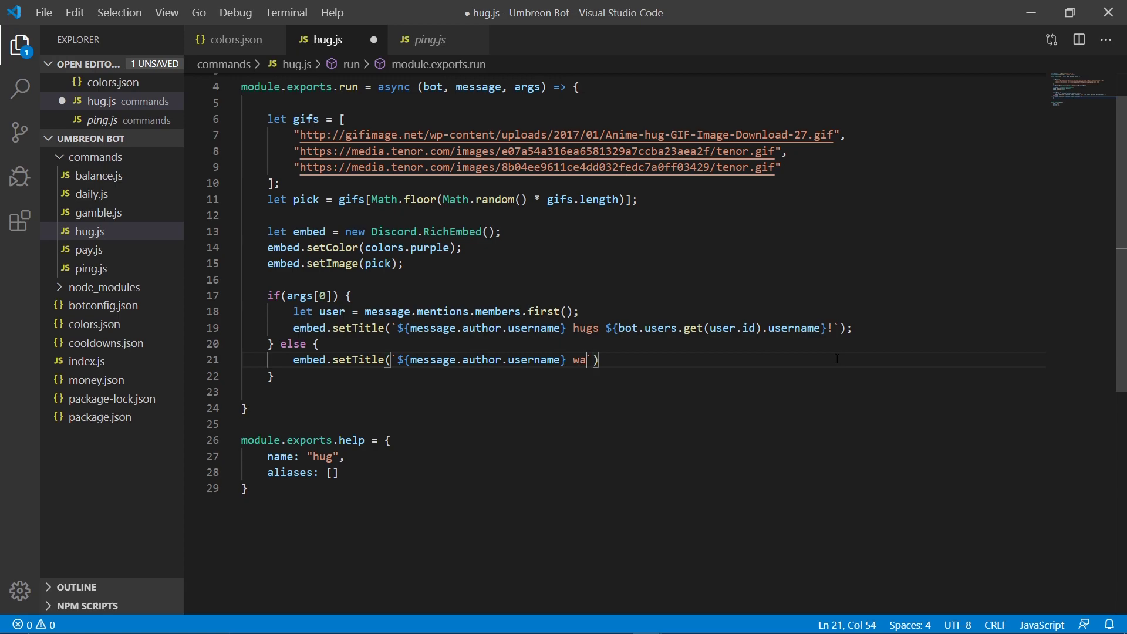
{"action": "type", "text": "ants a hgu"}
{"action": "key", "text": "BackSpace"}
{"action": "key", "text": "BackSpace"}
{"action": "type", "text": "g.`)"}
{"action": "type", "text": ";"}
{"action": "key", "text": "ctrl+s"}
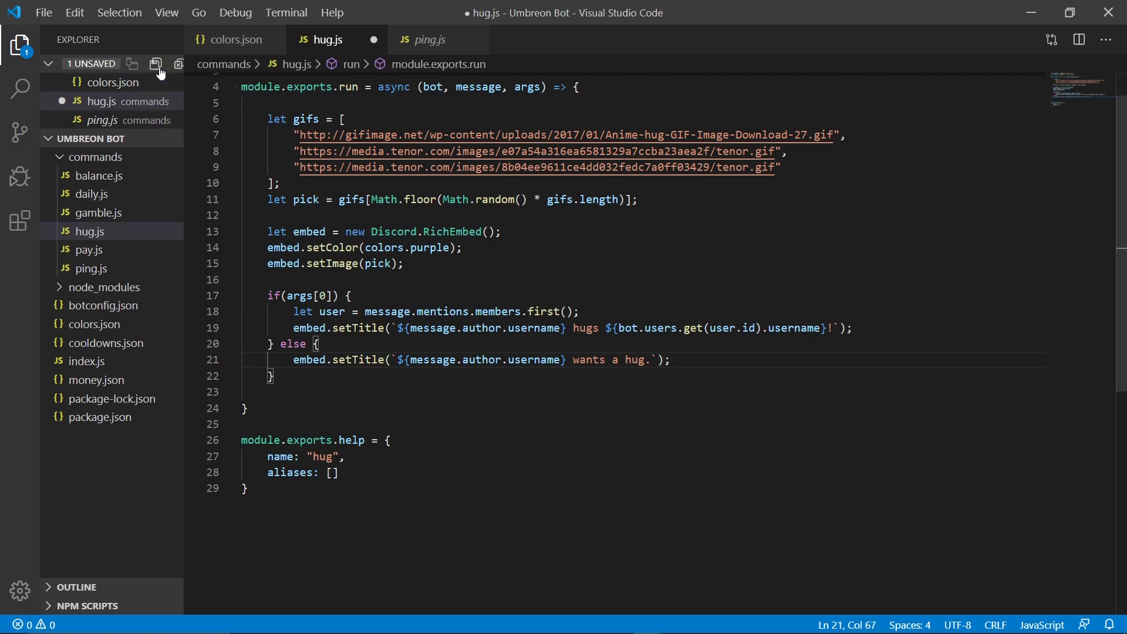
{"action": "left_click", "coordinate": [302, 380]}
Add message.channel.send(embed); below the if/else block and save hug.js
{"action": "key", "text": "Return"}
{"action": "key", "text": "Return"}
{"action": "type", "text": "mess"}
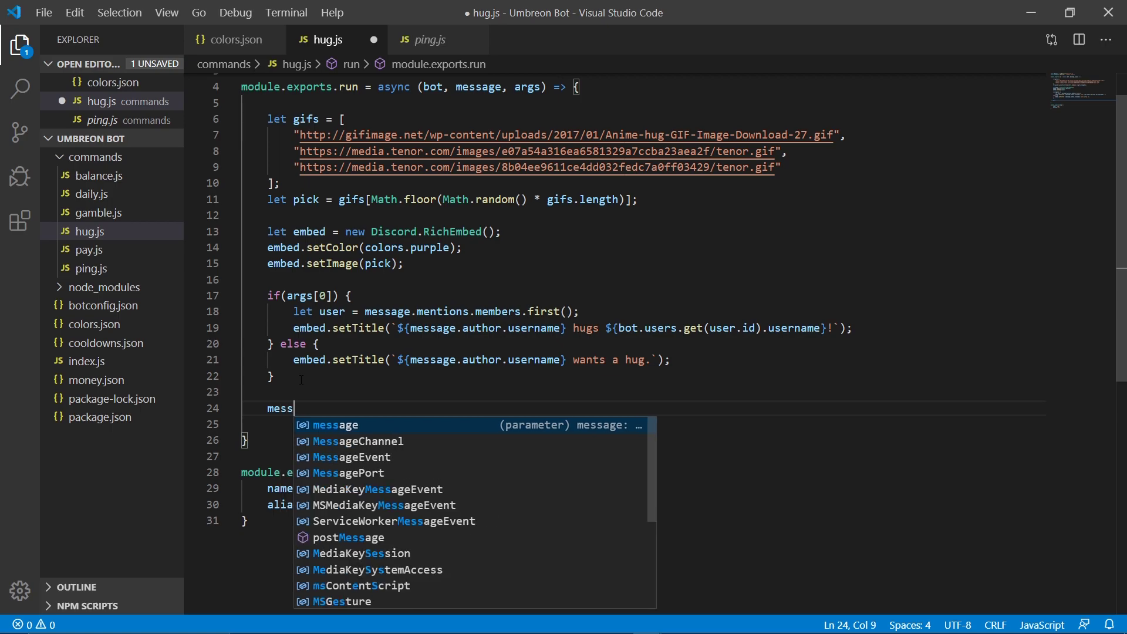
{"action": "type", "text": "age.channe;l"}
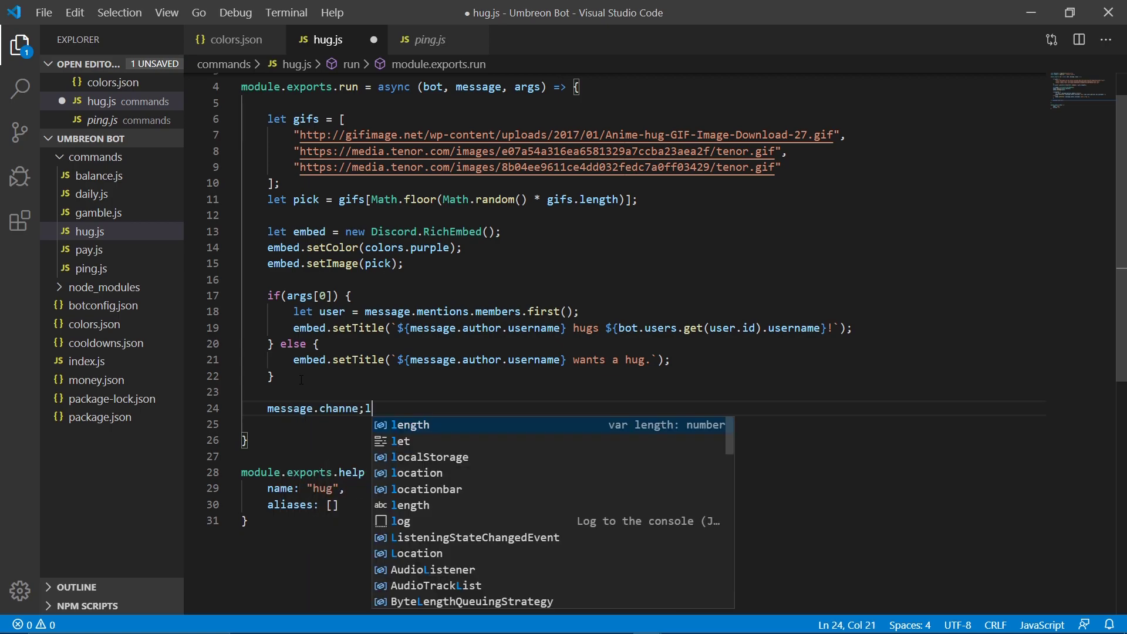
{"action": "key", "text": "BackSpace"}
{"action": "key", "text": "BackSpace"}
{"action": "type", "text": "l.send"}
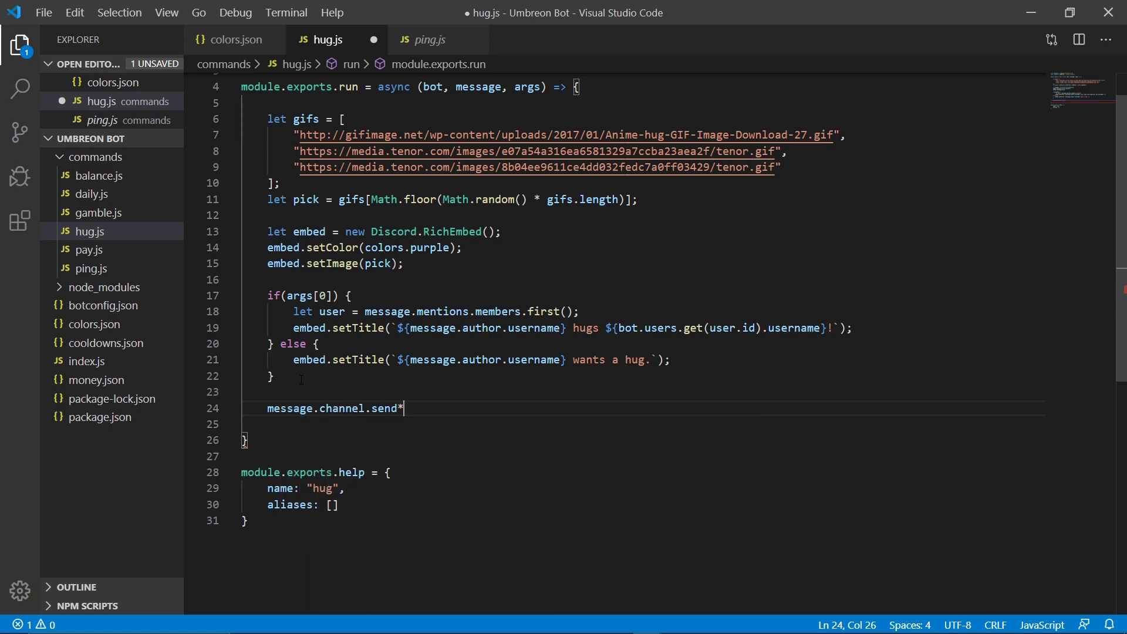
{"action": "type", "text": "(embed"}
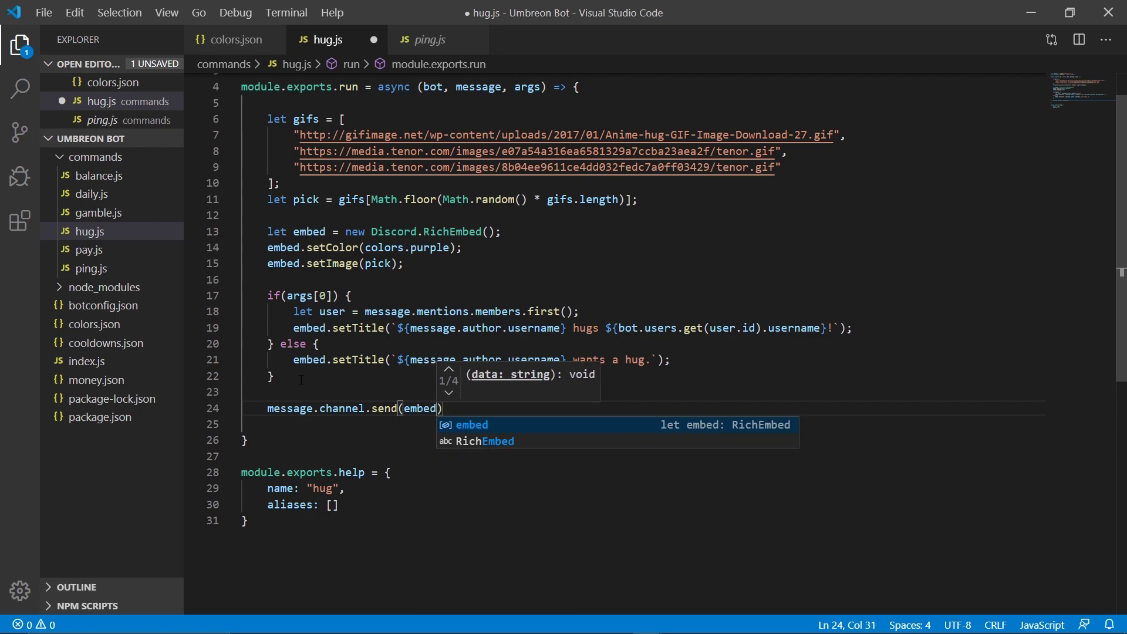
{"action": "type", "text": ");"}
{"action": "key", "text": "ctrl+s"}
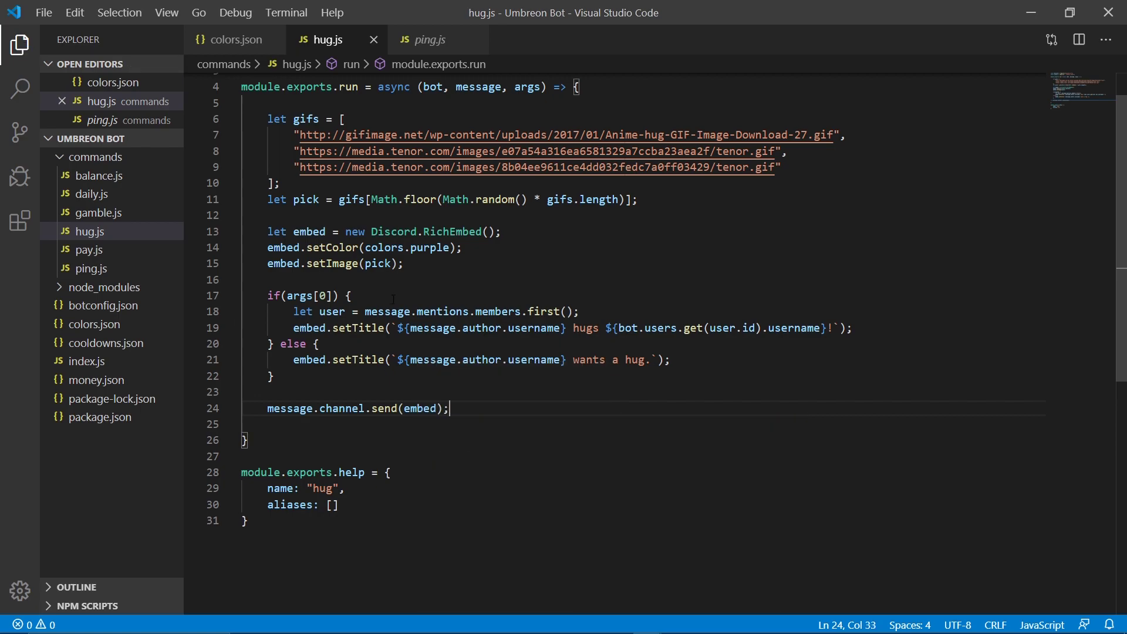
{"action": "scroll", "coordinate": [617, 308], "scroll_direction": "up", "scroll_amount": 1}
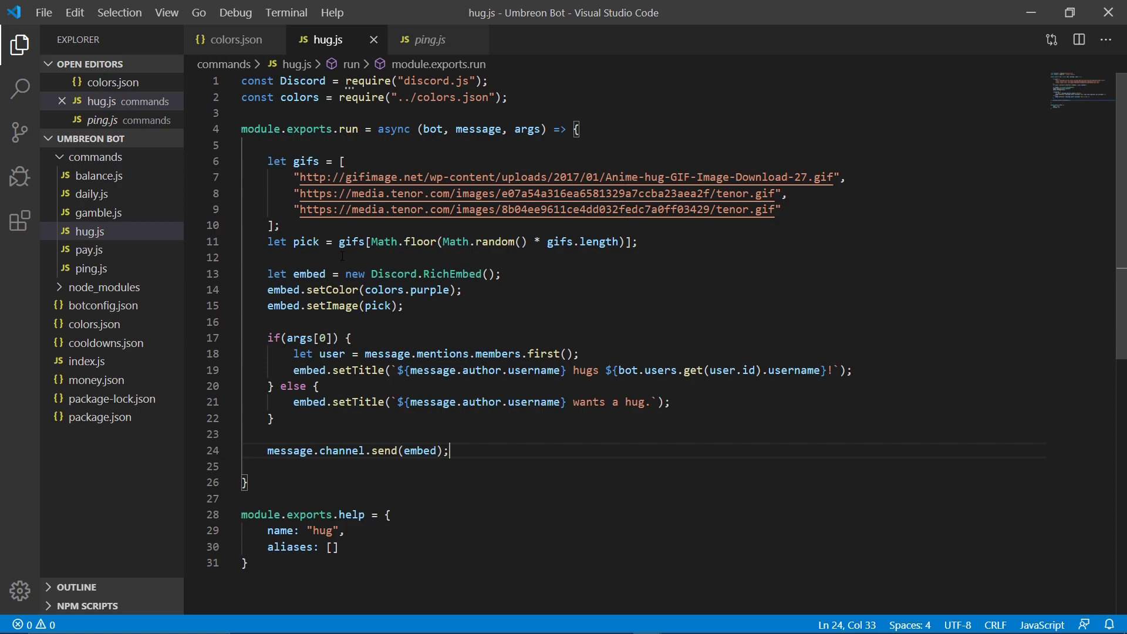